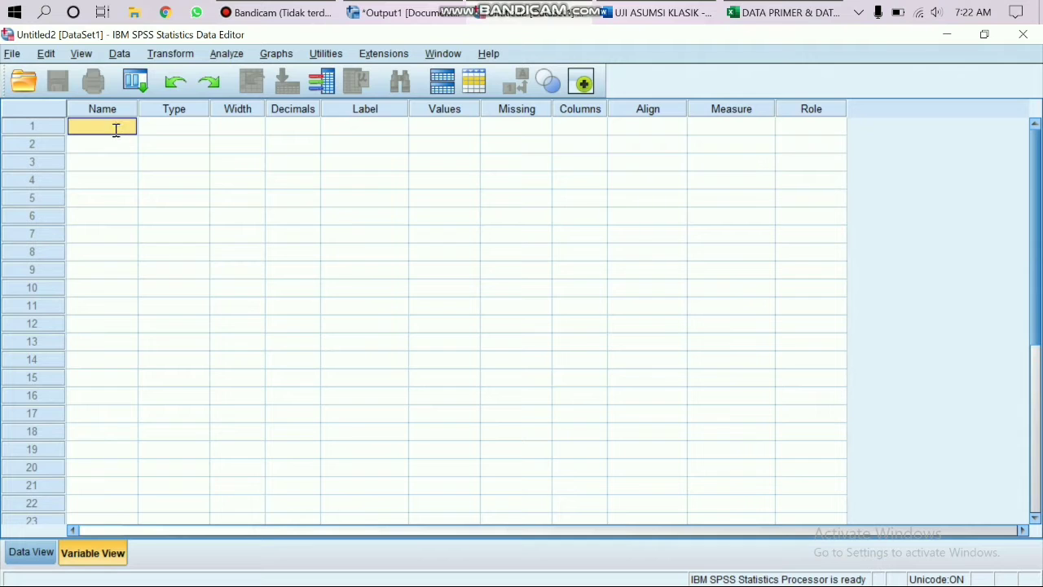
Define four variables named X1, X2, X3 and Y, and switch to the data sheet
type("X1")
key("Return")
type("X2")
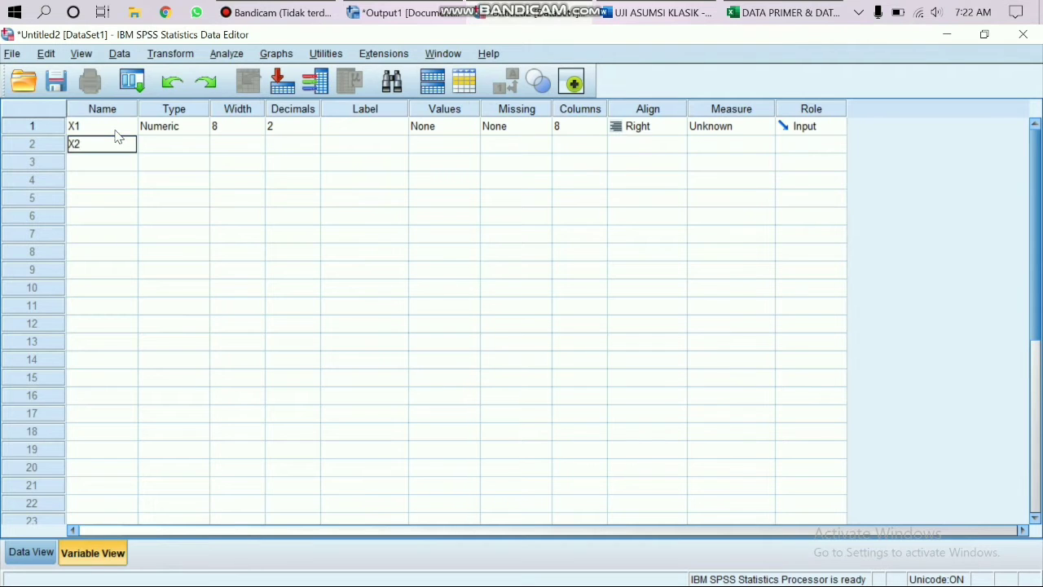
key("Return")
type("X3")
key("Return")
type("Y")
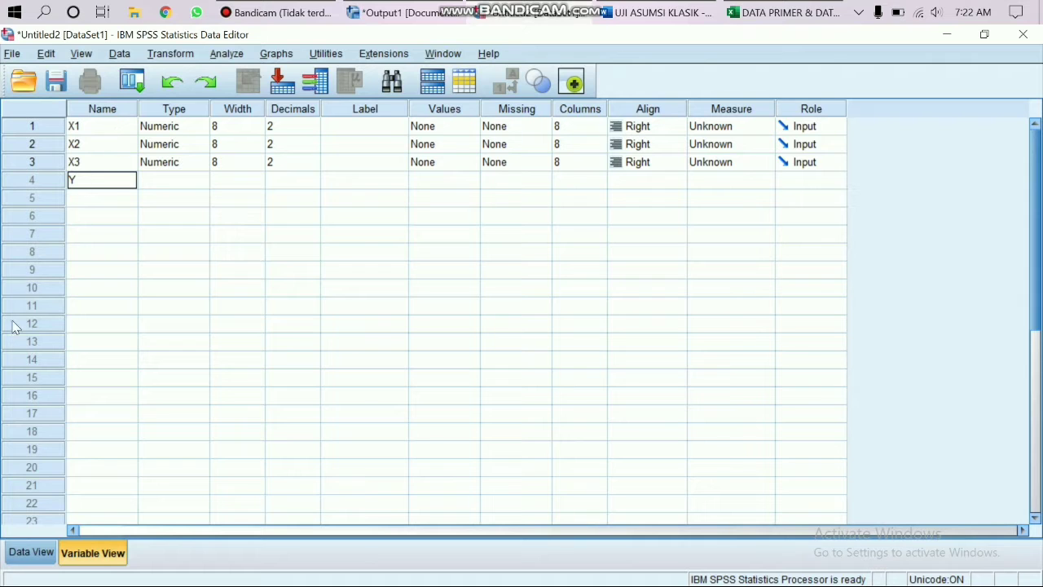
left_click(22, 554)
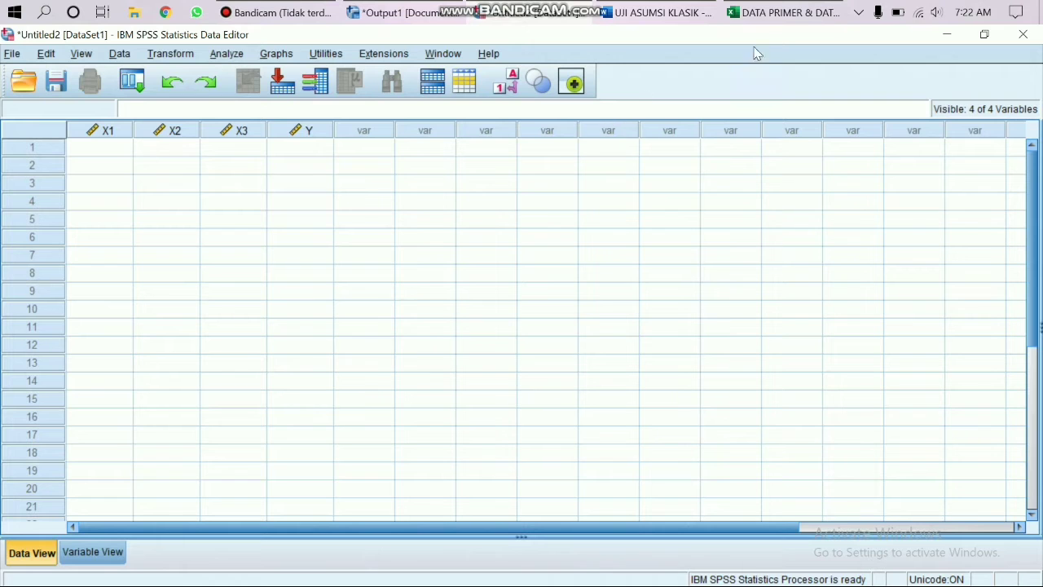
Copy the TOTAL X1 values in H7:H26 from the Excel sheet DATA PRIMER into the X1 column in SPSS, starting at row 1
left_click(762, 19)
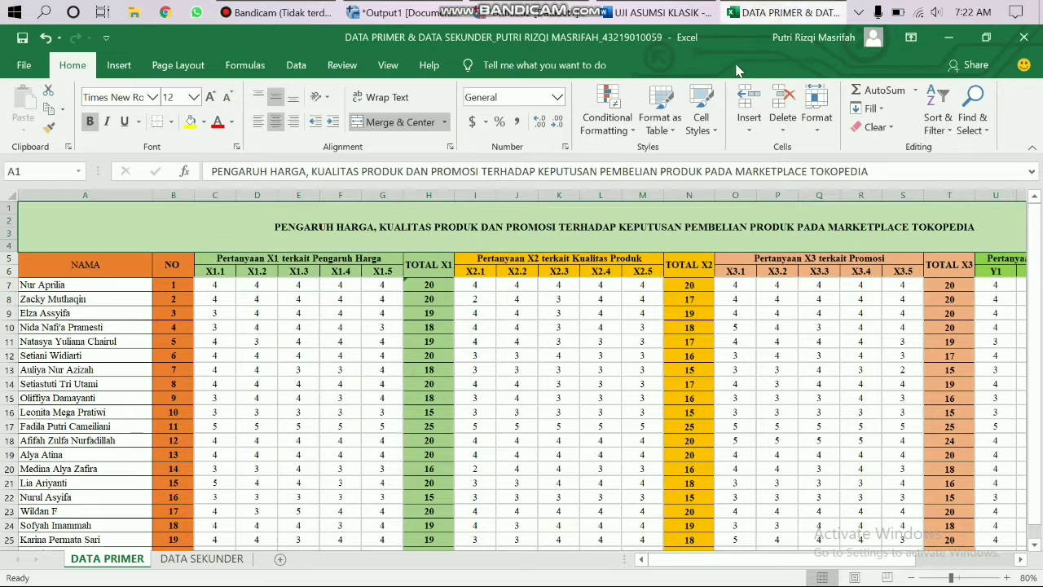
left_click(426, 283)
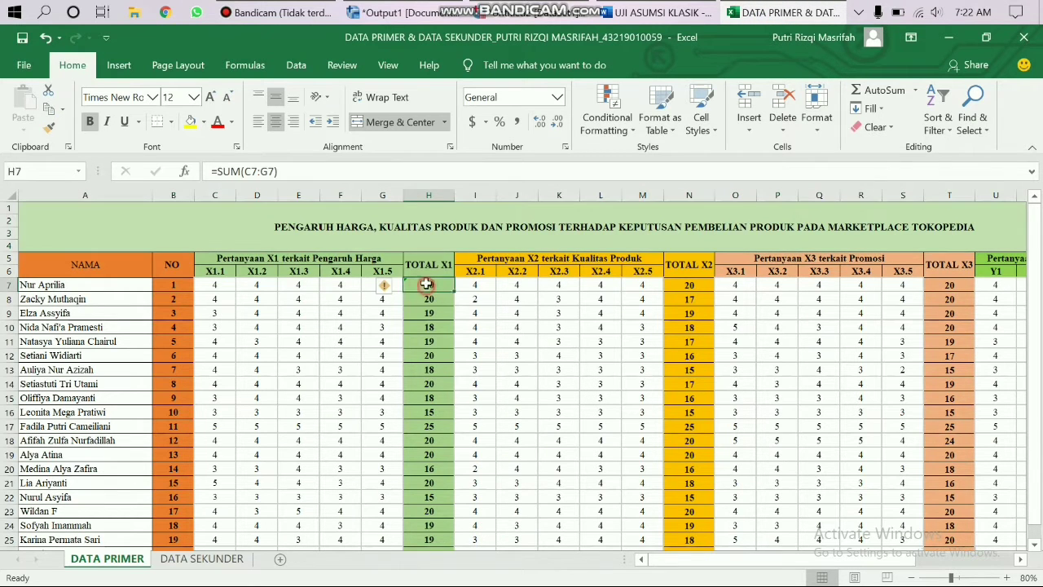
left_click_drag(426, 283, 415, 503)
right_click(440, 316)
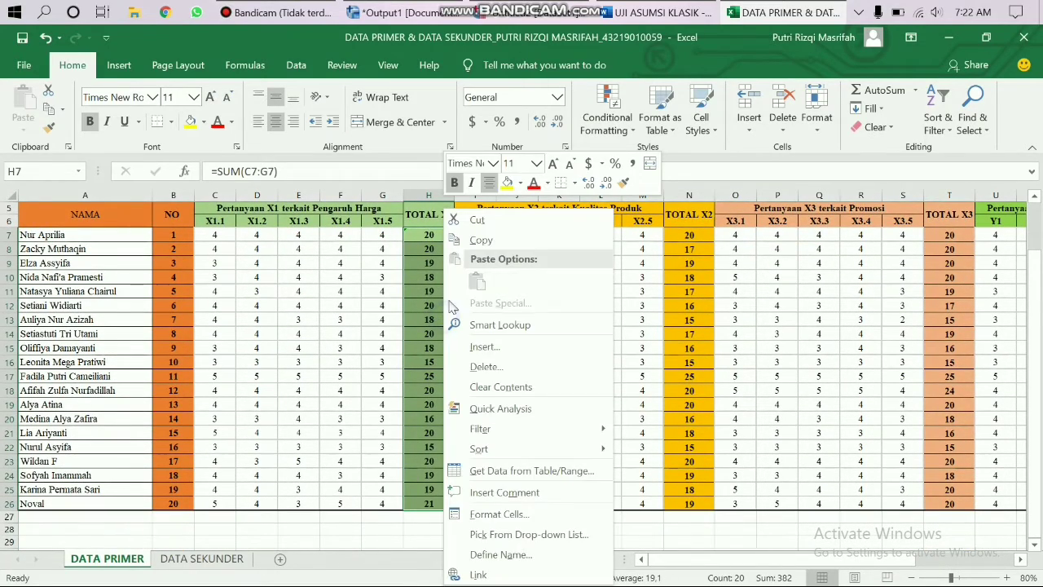
left_click(481, 241)
key("alt+Tab")
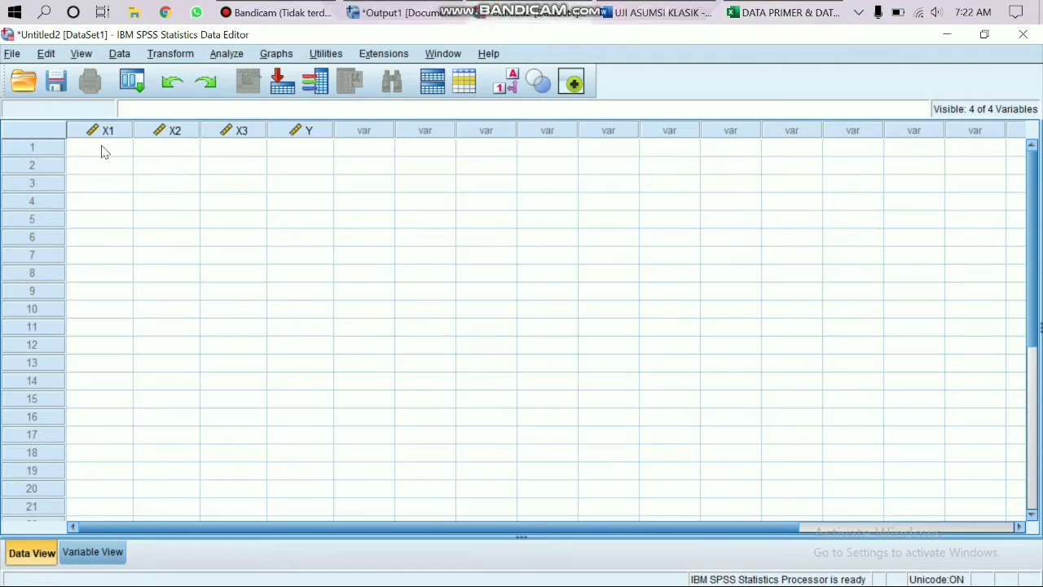
left_click(102, 151)
key("ctrl+v")
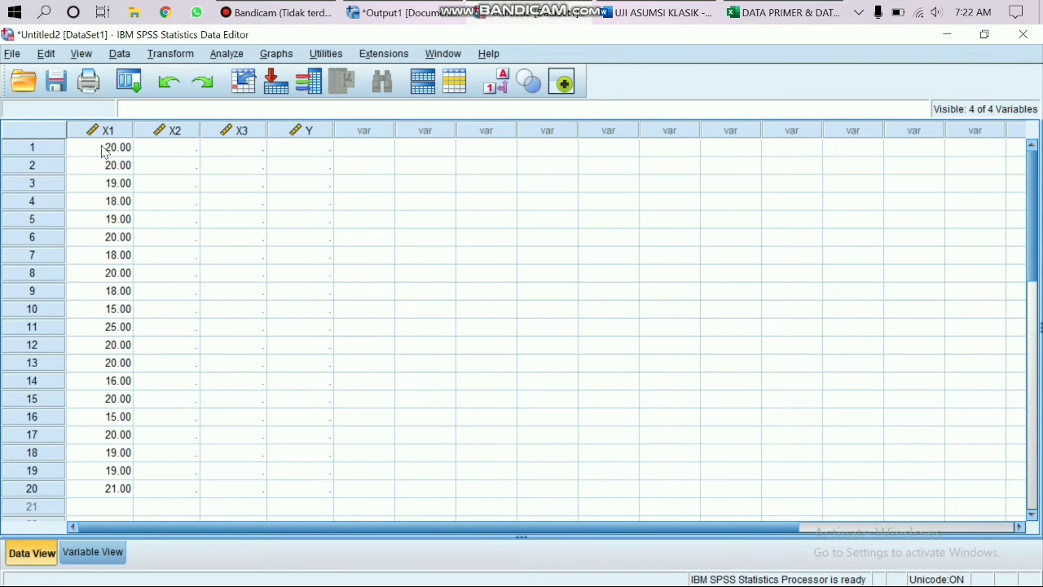
Copy the TOTAL X2 values in N7:N26 from the Excel sheet into the X2 column in SPSS, starting at row 1
left_click(746, 12)
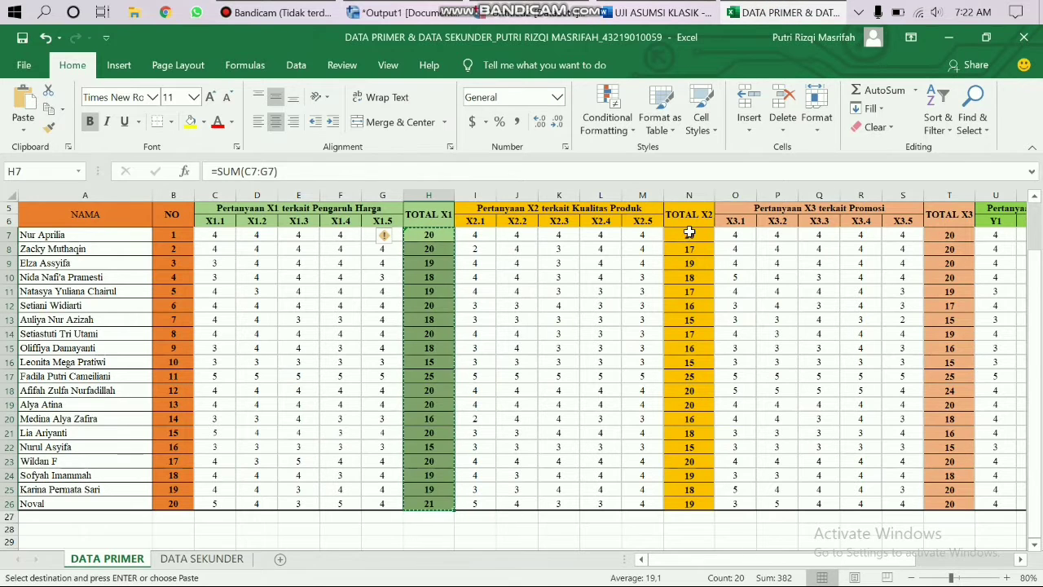
left_click_drag(690, 235, 689, 503)
right_click(689, 277)
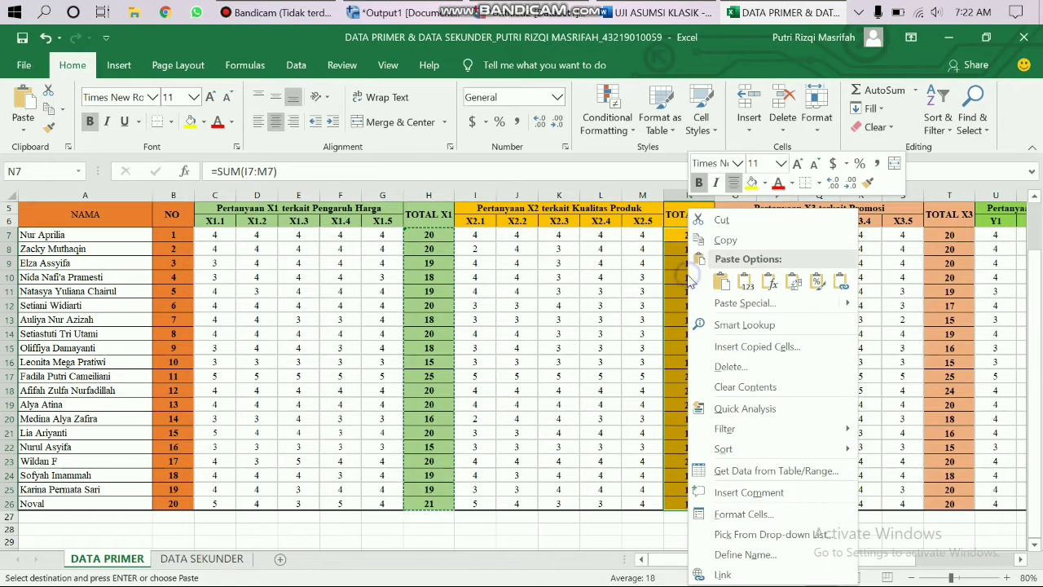
left_click(716, 174)
key("alt+Tab")
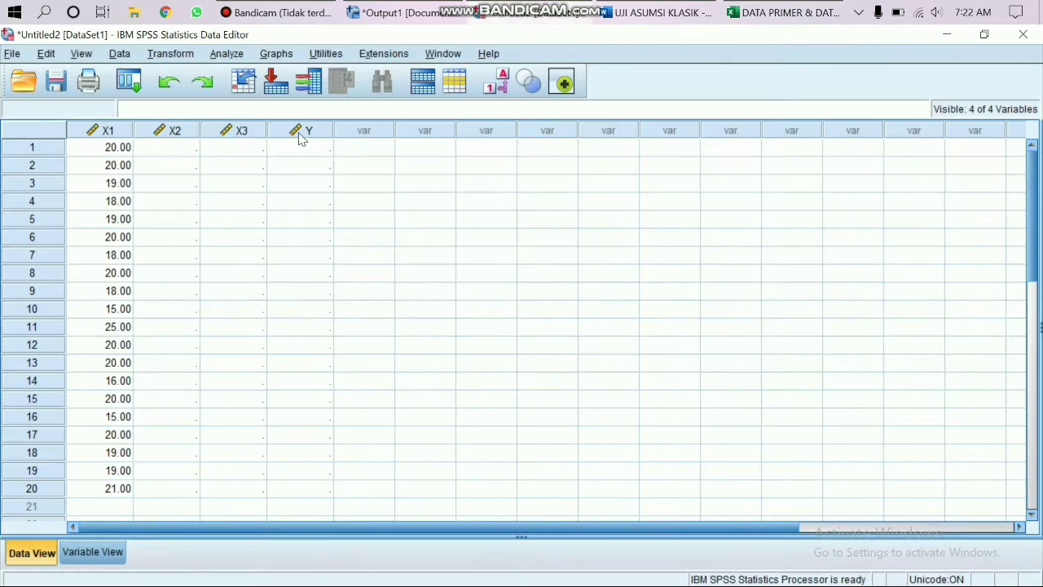
left_click(187, 151)
key("ctrl+v")
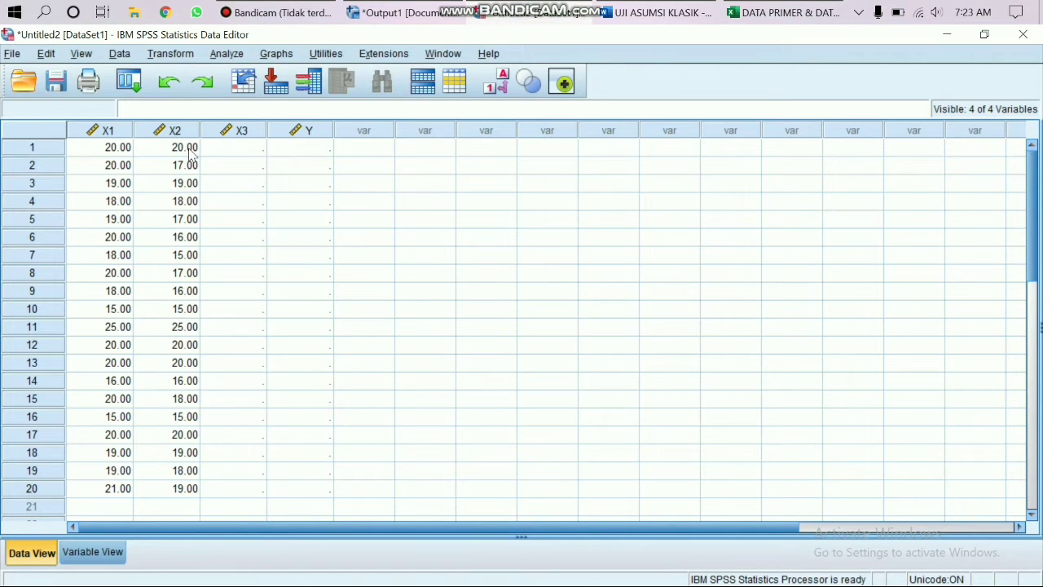
Copy the TOTAL X3 values in T7:T26 from the Excel sheet into the X3 column in SPSS, starting at row 1
left_click(246, 150)
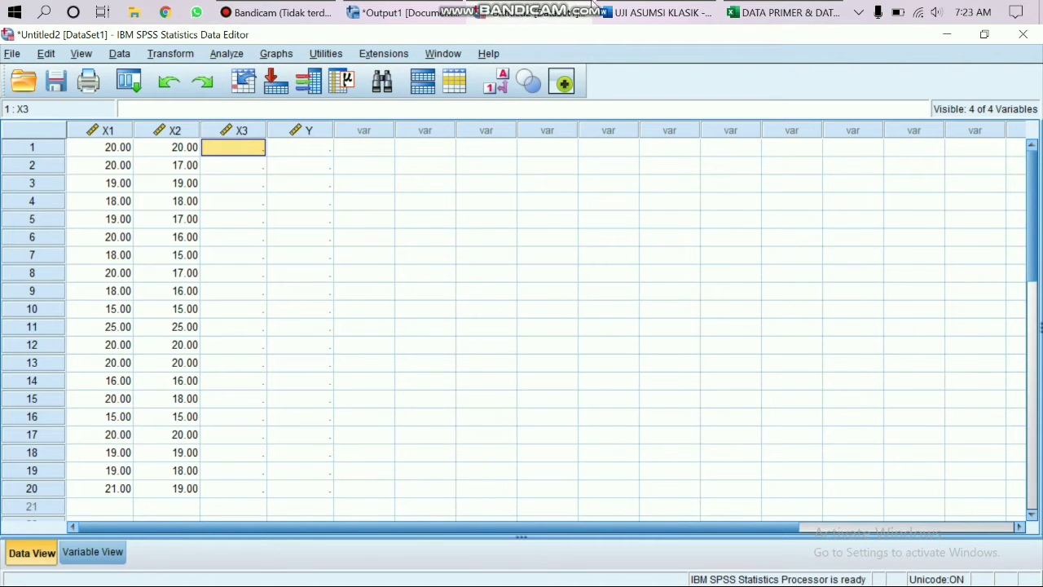
left_click(782, 12)
left_click_drag(935, 235, 933, 503)
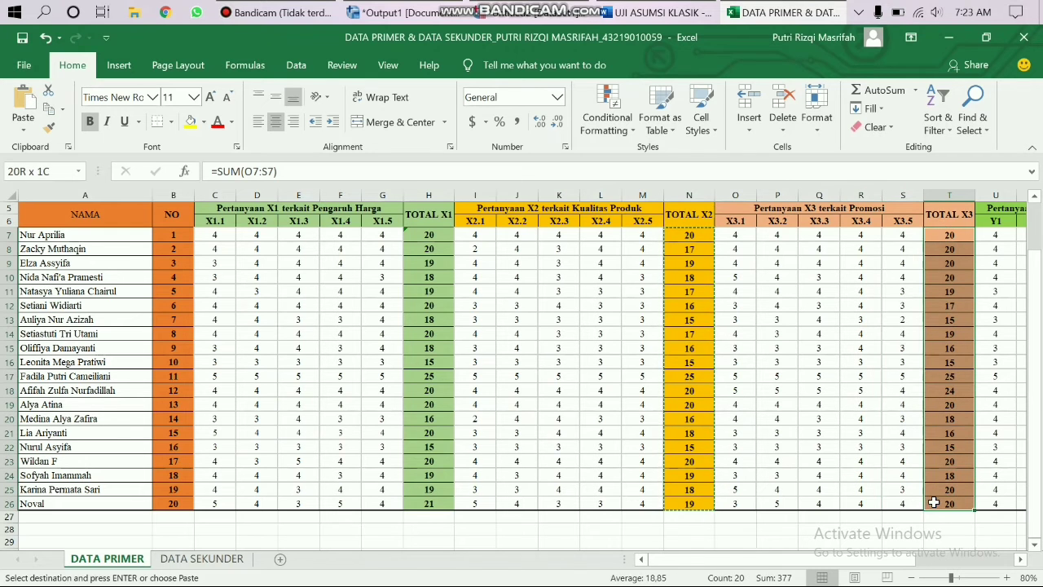
right_click(937, 234)
left_click(919, 240)
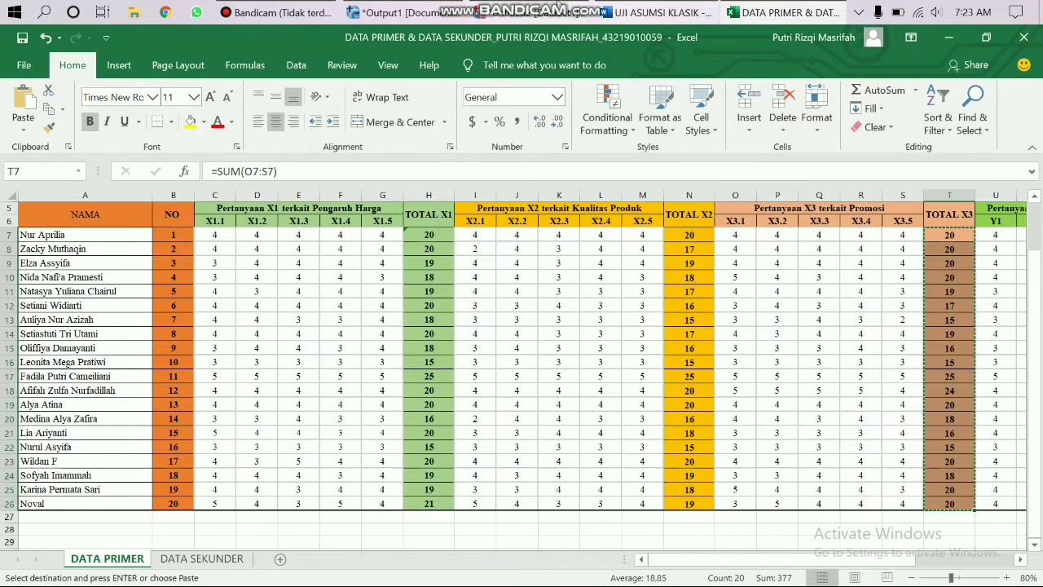
key("alt+Tab")
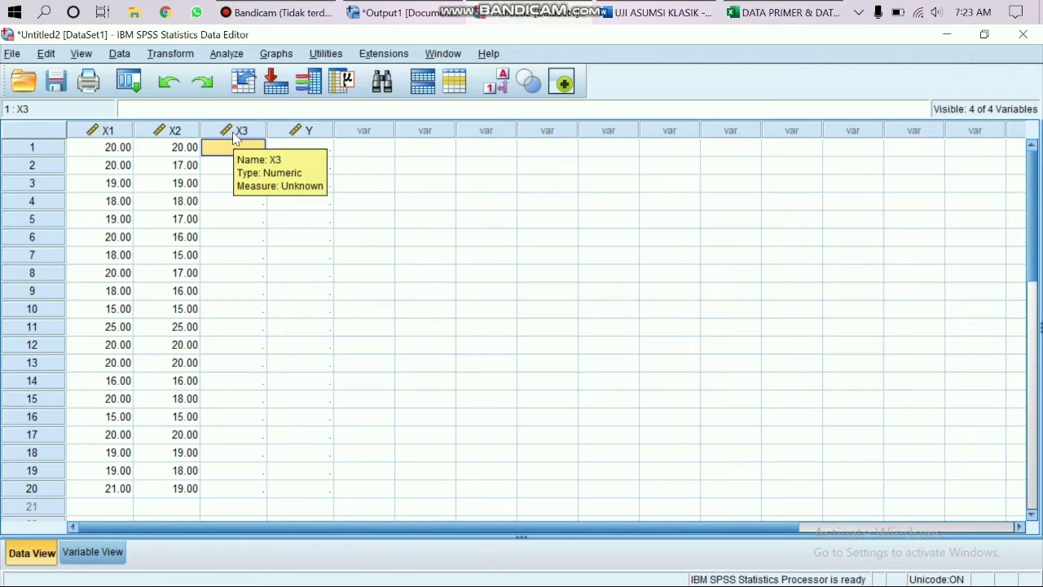
key("ctrl+v")
Copy the TOTAL Y values in Z7:Z26 from the Excel sheet into the Y column in SPSS, starting at row 1
left_click(300, 146)
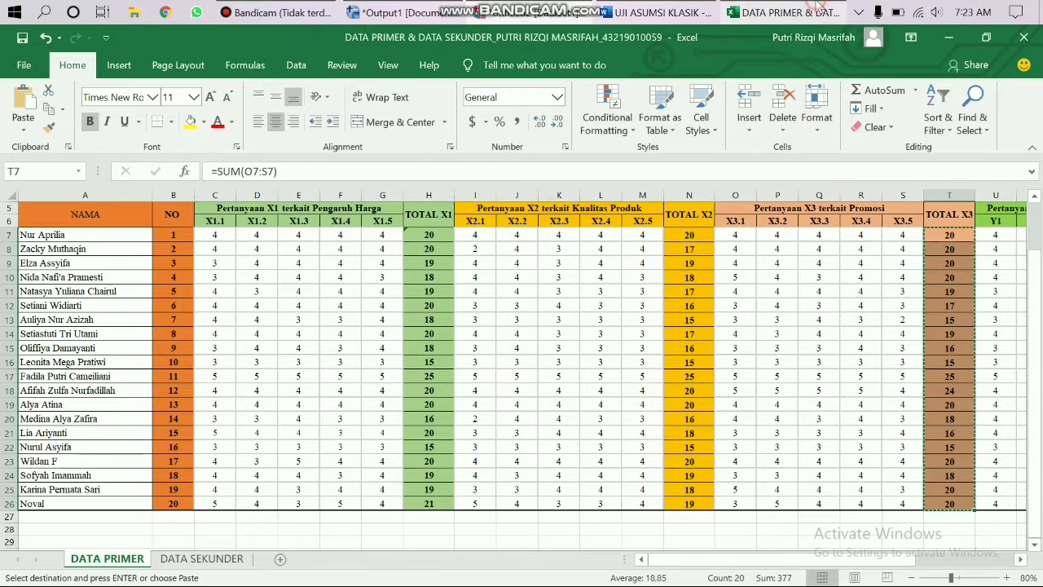
left_click(782, 12)
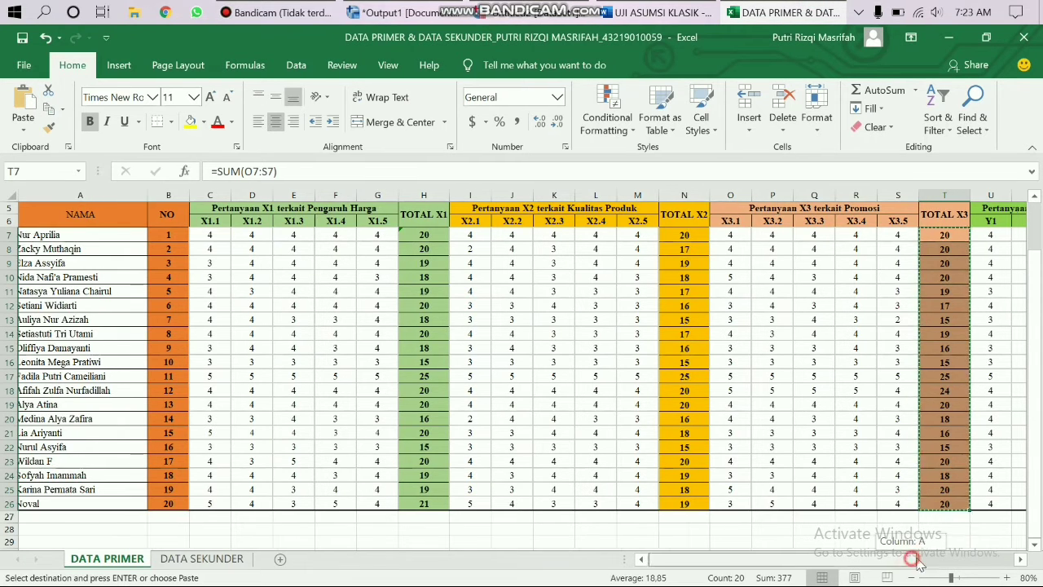
scroll(912, 549, "right", 4)
left_click(949, 236)
left_click_drag(951, 280, 942, 501)
right_click(946, 278)
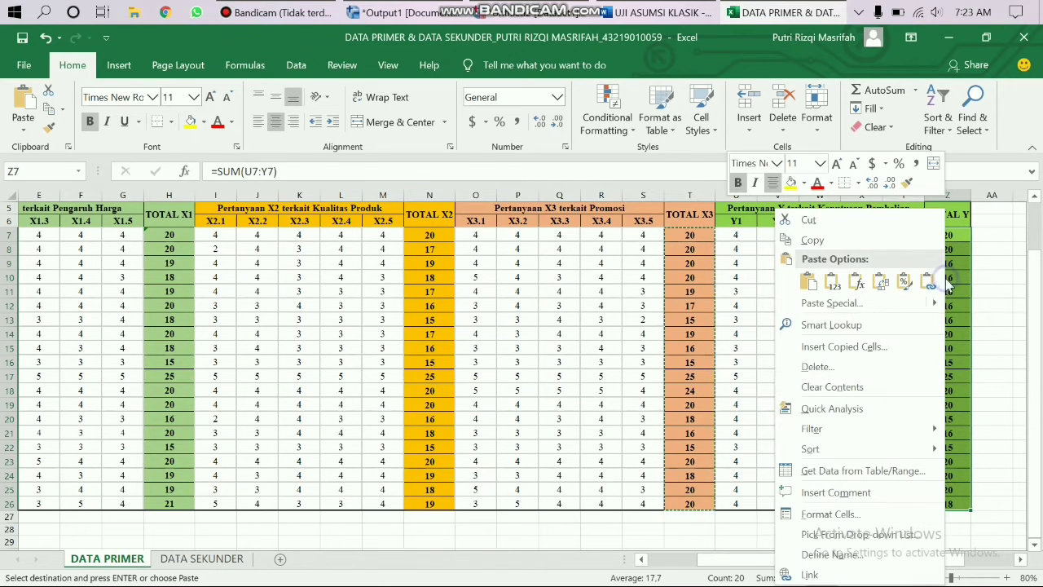
left_click(920, 238)
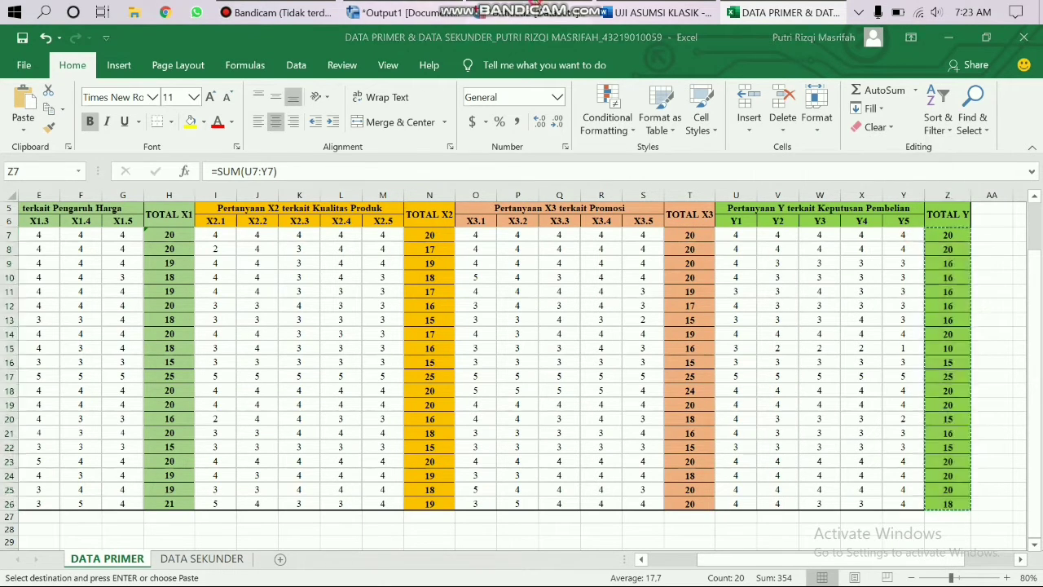
left_click(399, 10)
key("ctrl+v")
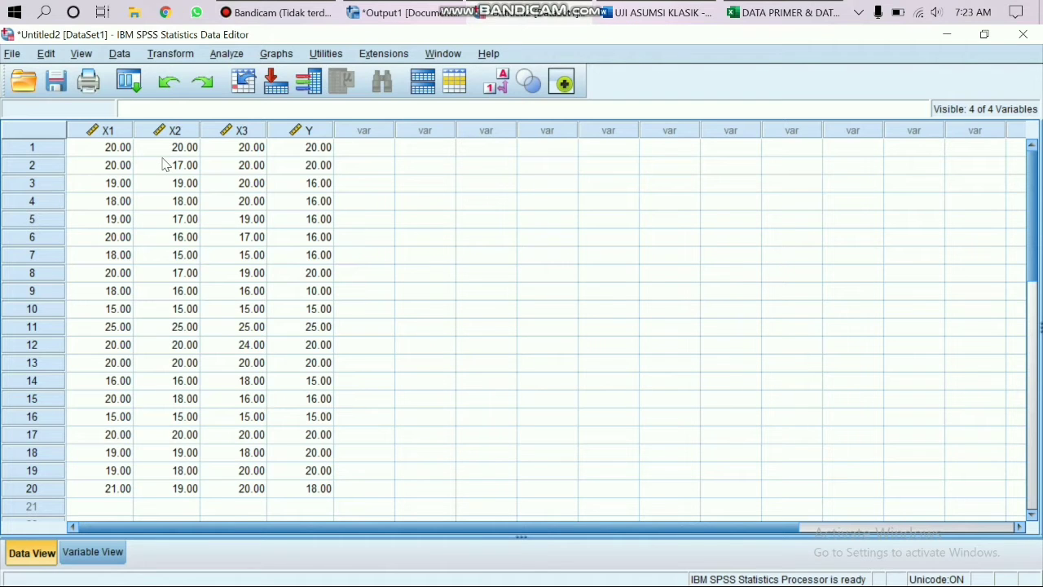
Set up a linear regression analysis with Y as the dependent variable
left_click(238, 54)
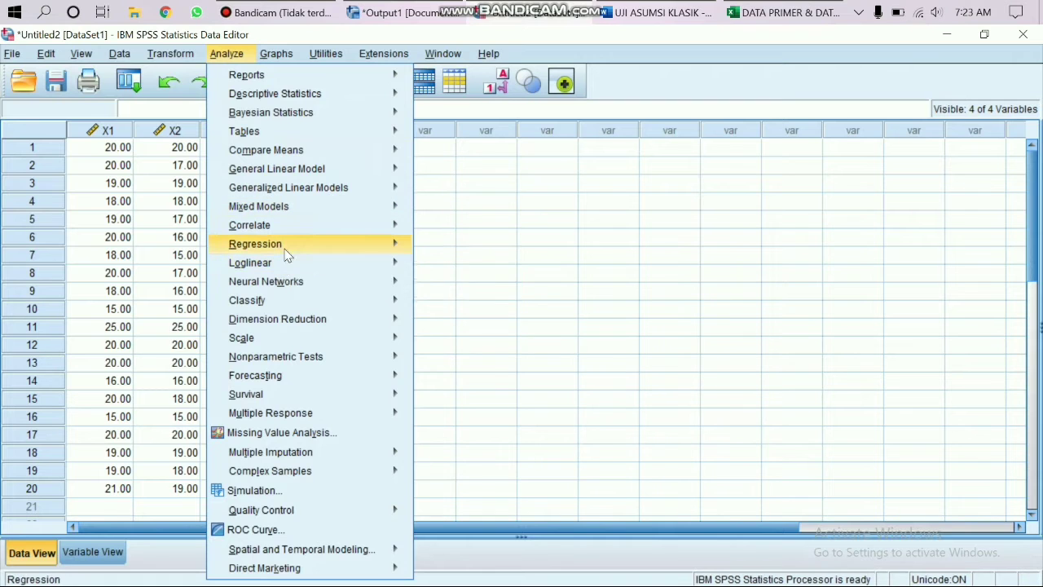
mouse_move(366, 244)
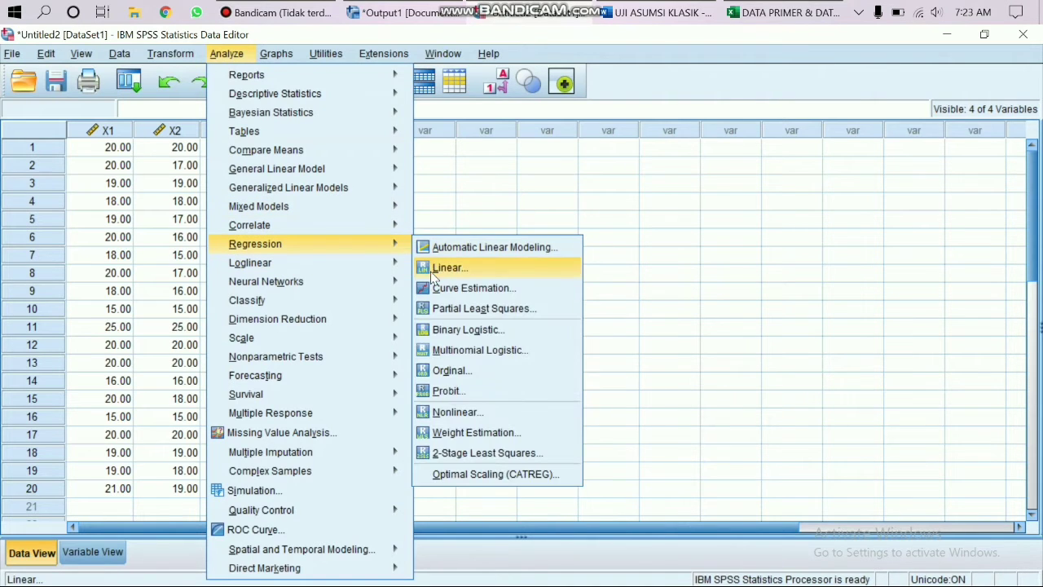
left_click(432, 271)
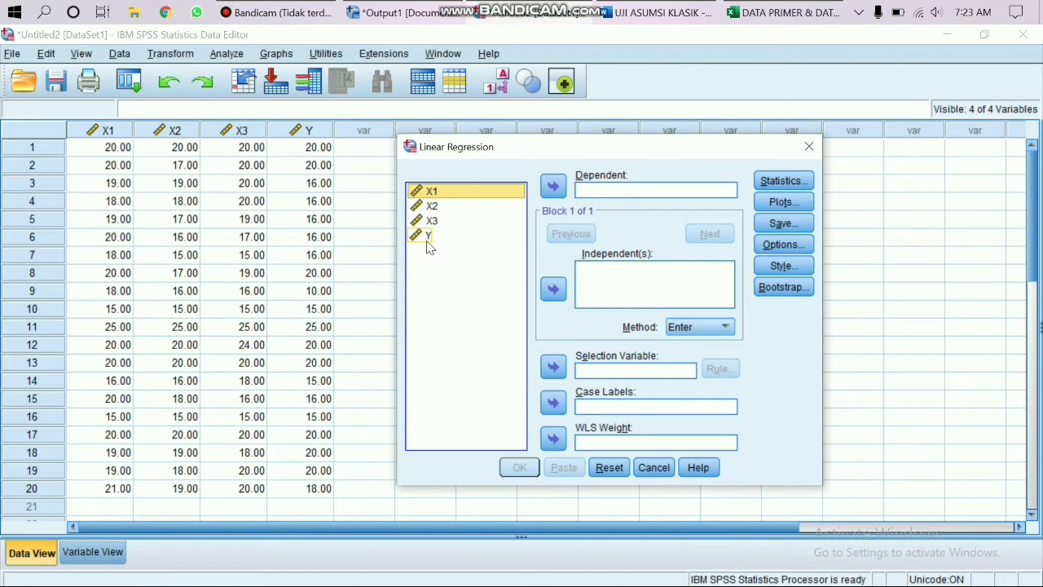
left_click(427, 236)
left_click(553, 187)
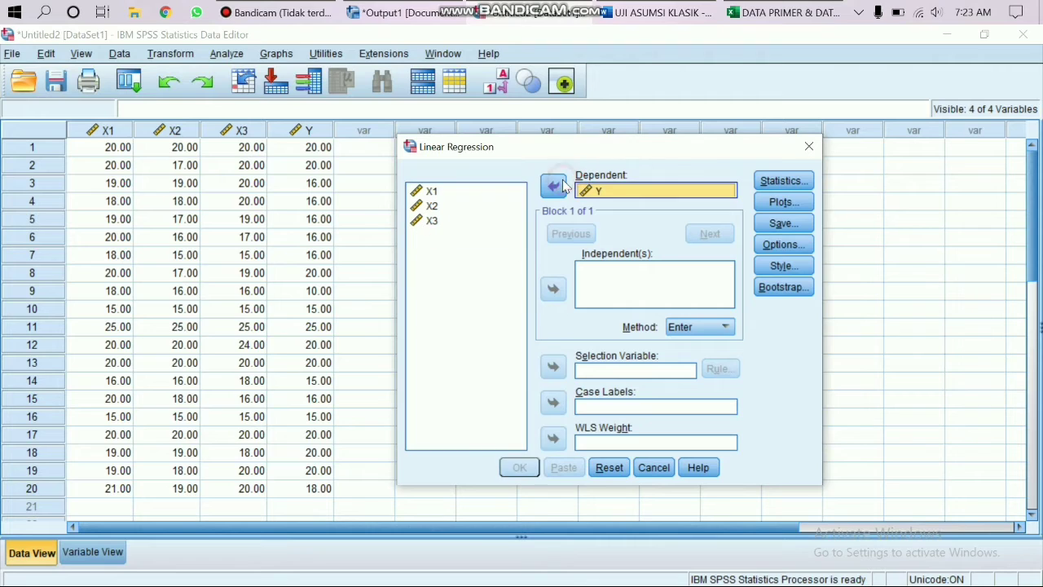
Add X1, X2 and X3 as the independent variables of the linear regression
left_click(473, 195)
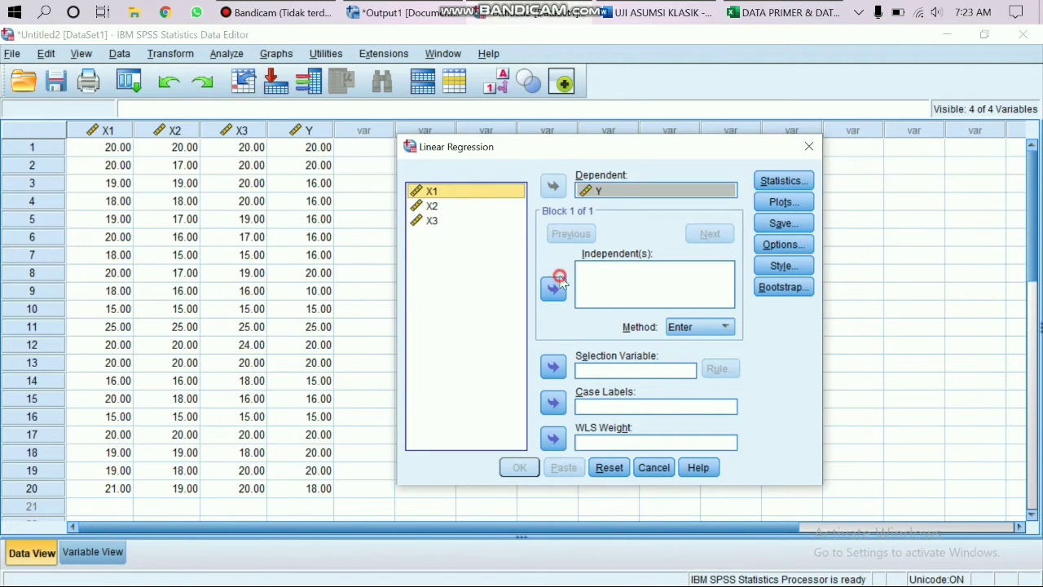
left_click(558, 285)
left_click(462, 205)
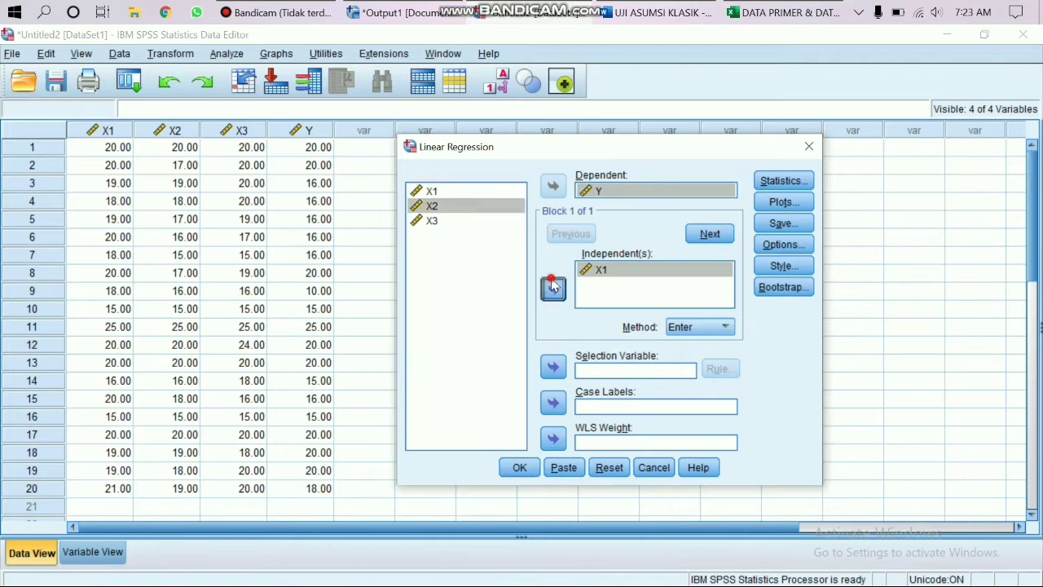
left_click(552, 285)
left_click(511, 221)
left_click(552, 289)
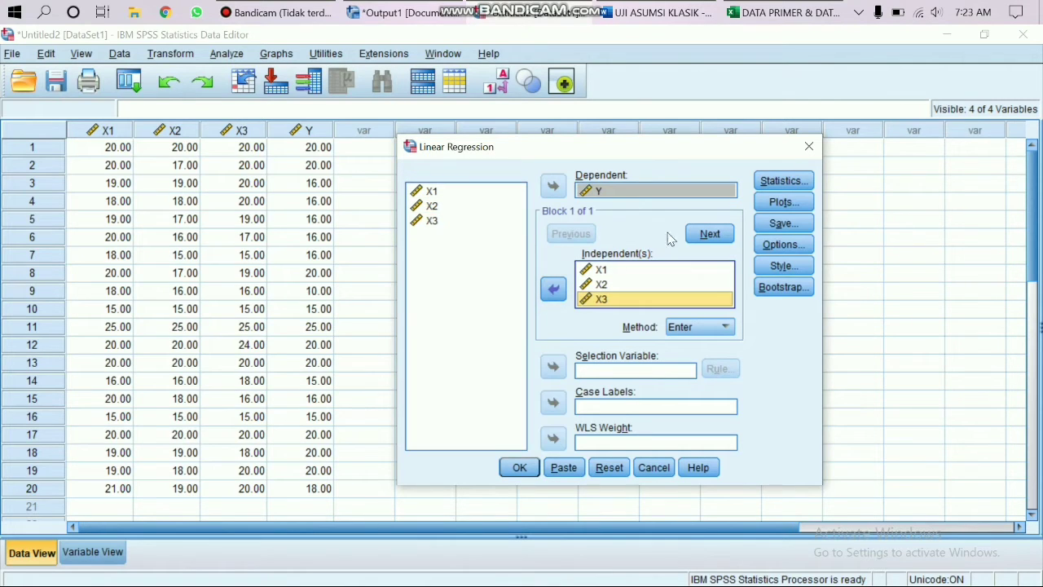
Include collinearity diagnostics and the Durbin-Watson residual test in the regression statistics
left_click(763, 188)
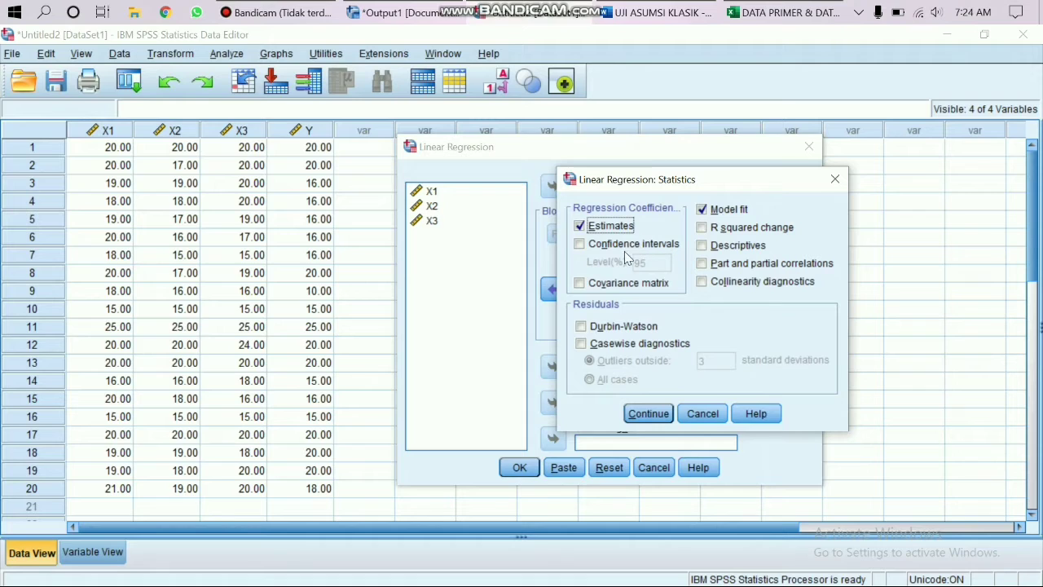
left_click(731, 282)
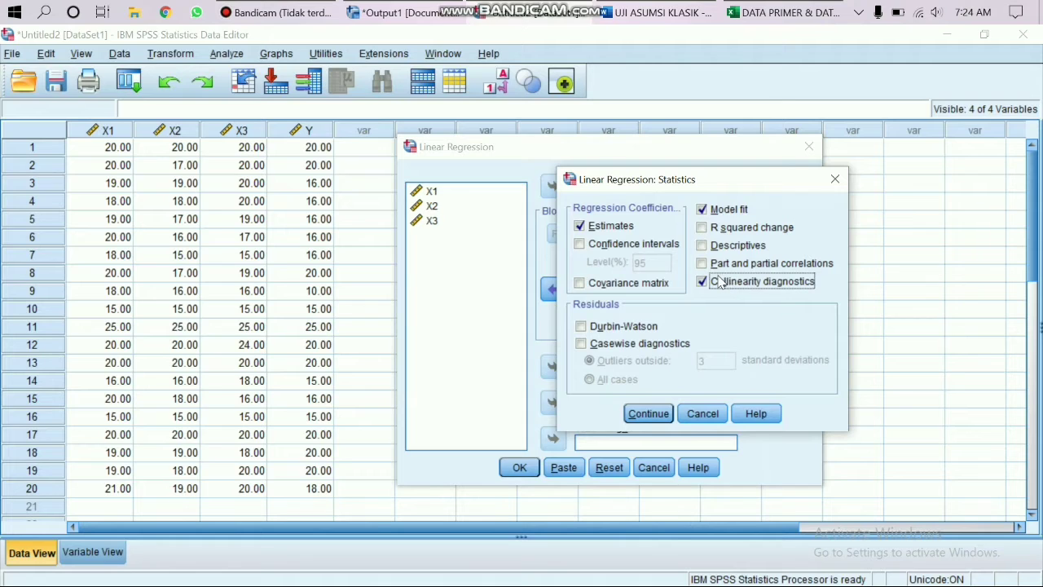
left_click(644, 328)
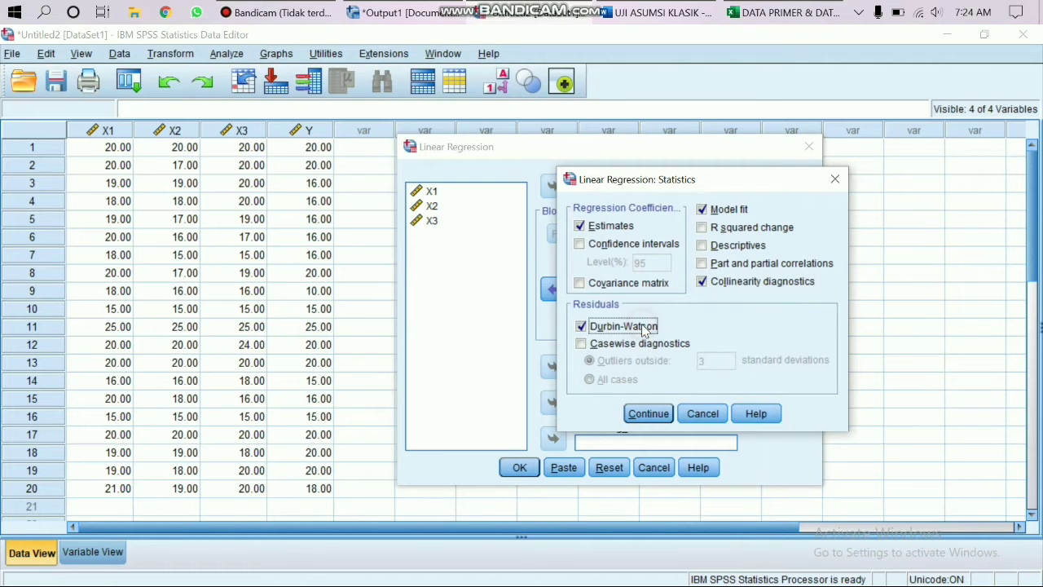
left_click(648, 414)
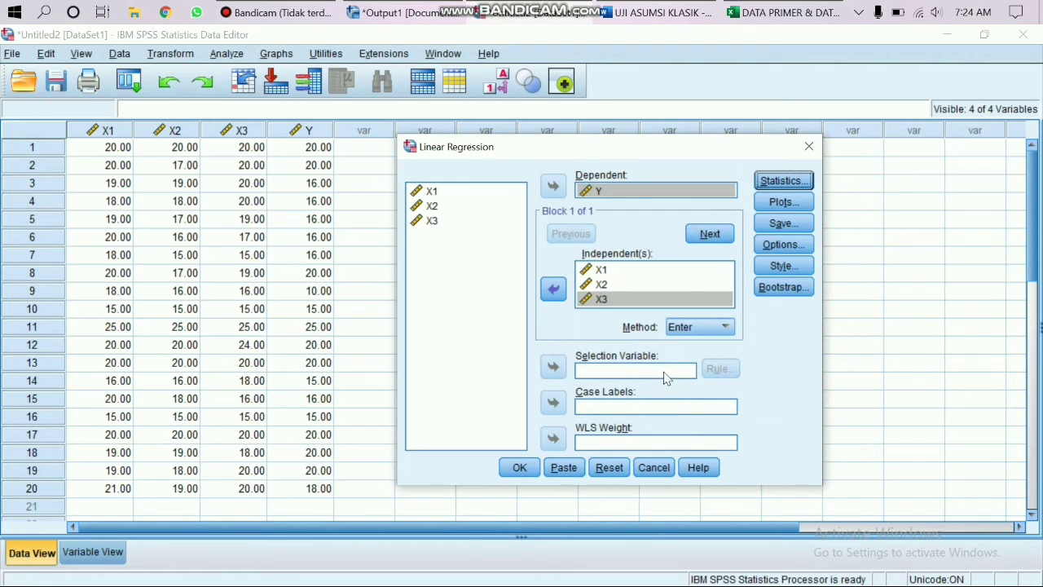
Set up the regression scatterplot with *SRESID on the Y axis and *ZPRED on the X axis
left_click(766, 203)
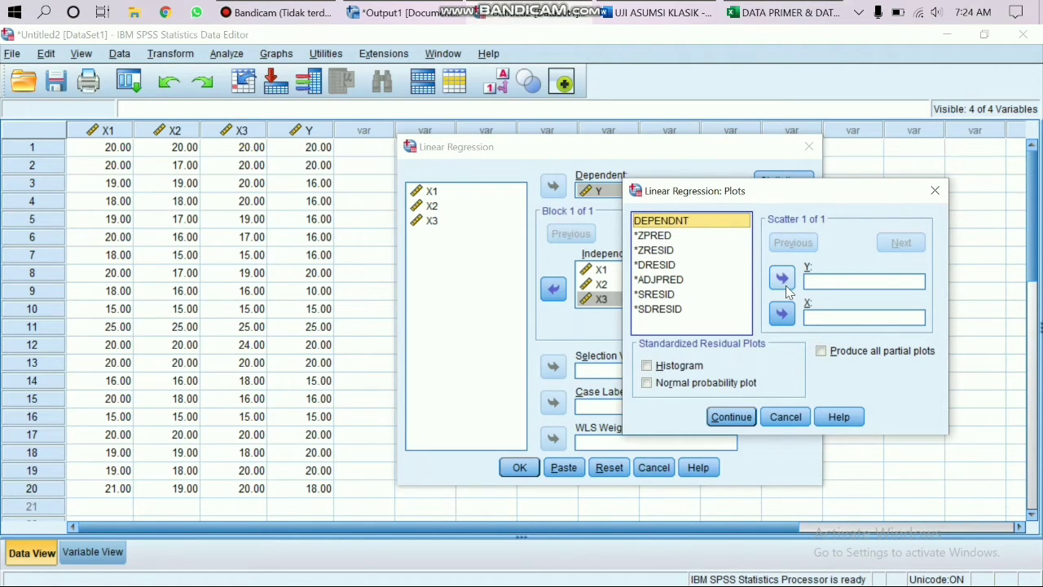
left_click(672, 236)
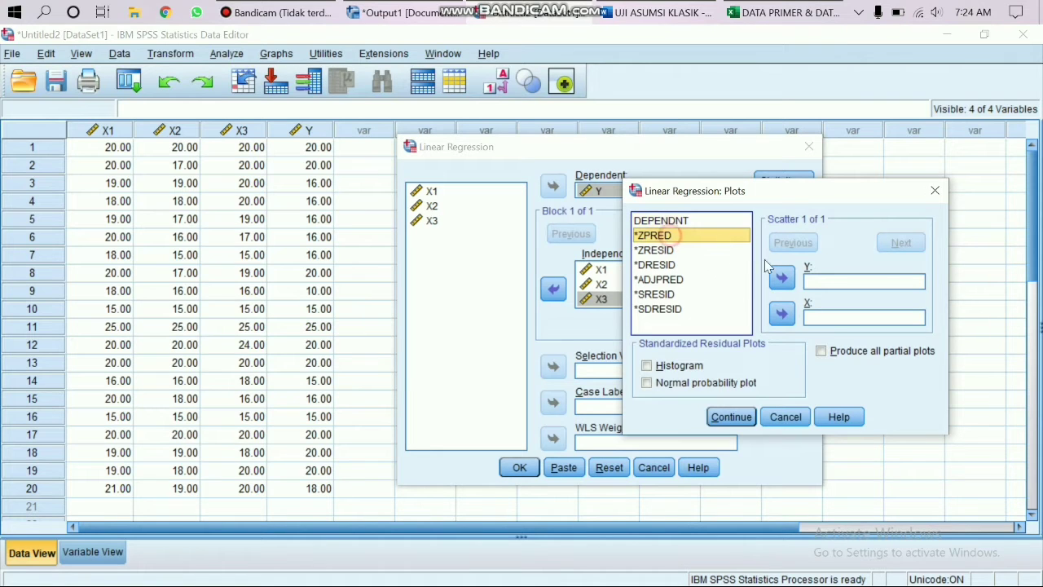
left_click(782, 314)
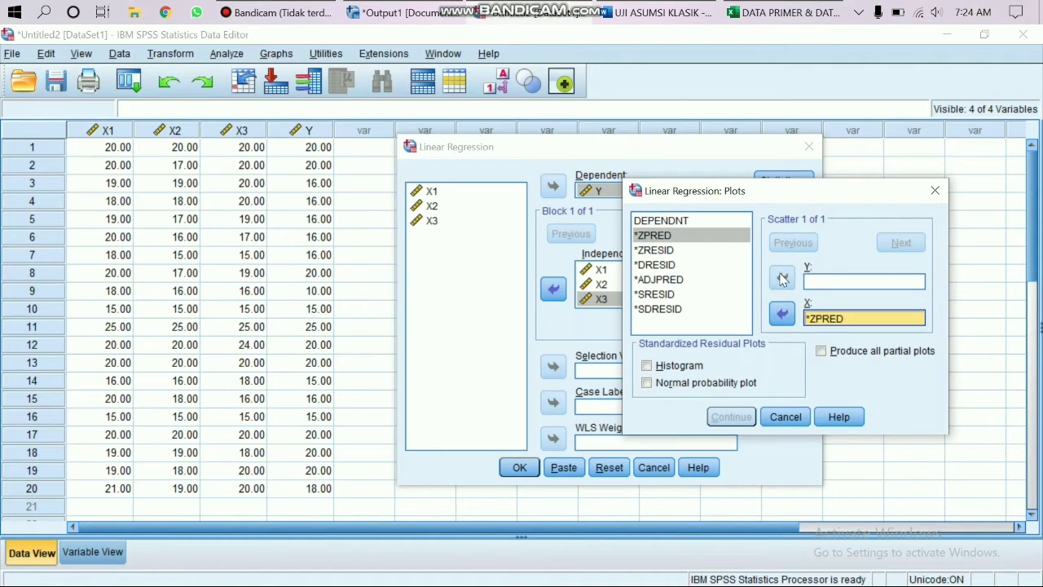
left_click(676, 294)
left_click(778, 281)
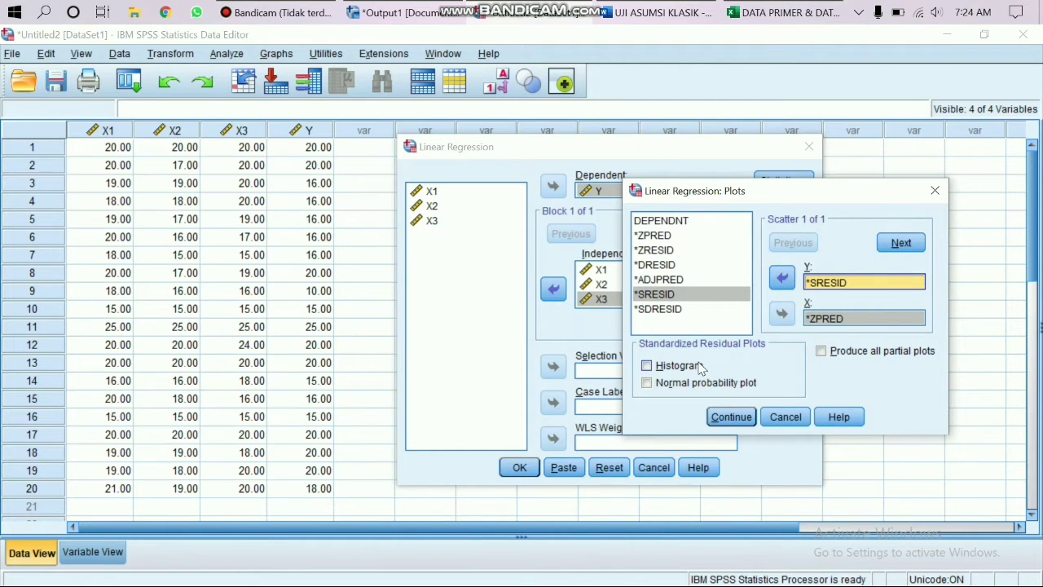
Include the histogram and normal probability plot of the standardized residuals in the regression plots
left_click(697, 371)
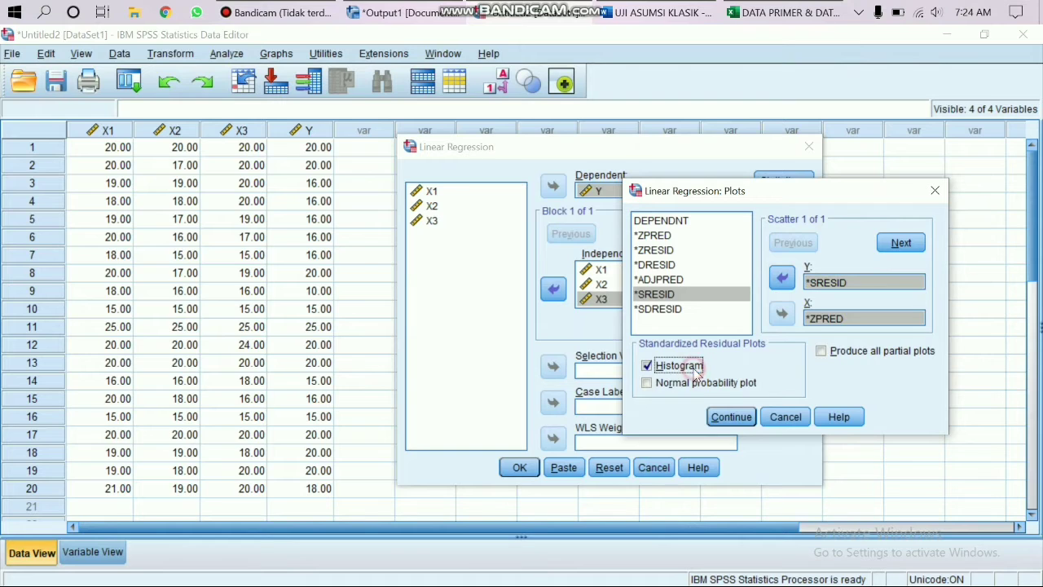
left_click(697, 386)
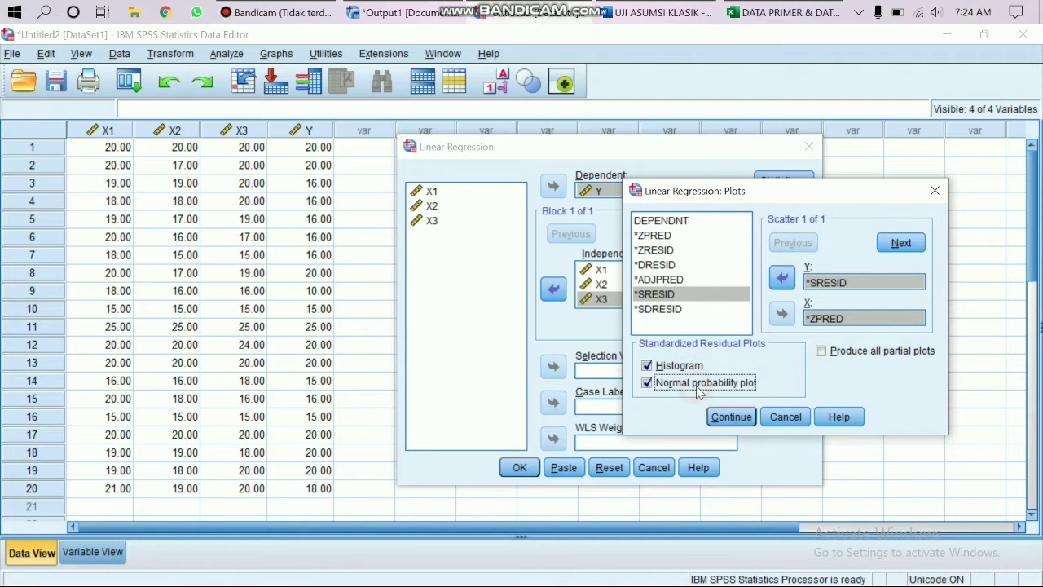
left_click(725, 418)
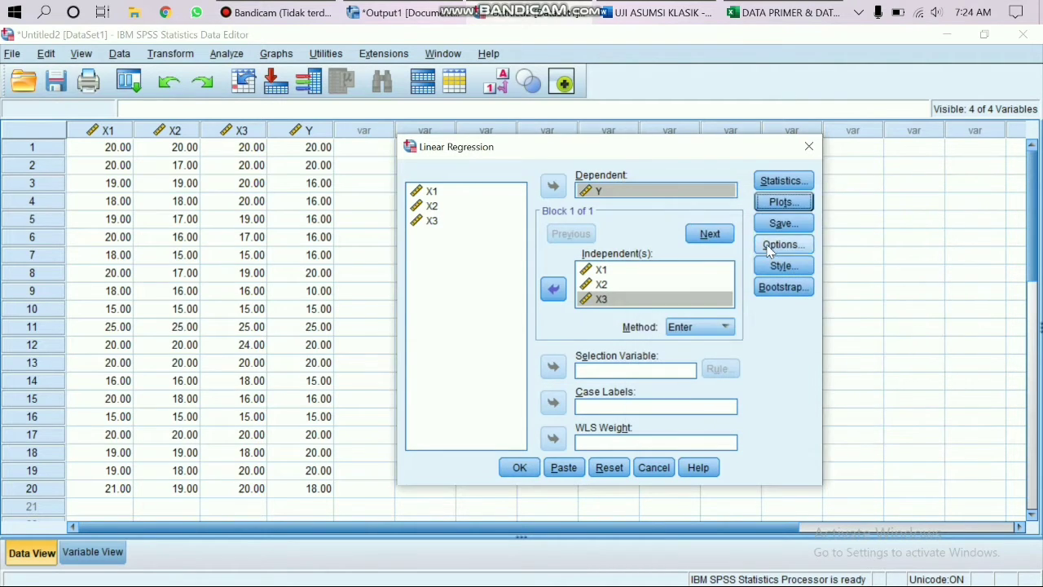
Save the unstandardized residuals as a new variable and run the linear regression
left_click(770, 229)
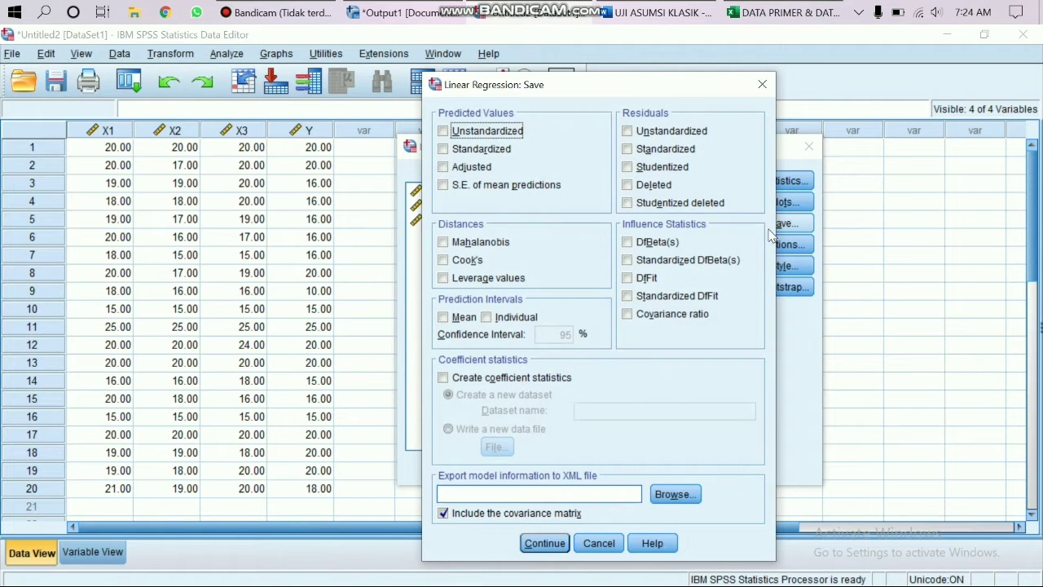
left_click(684, 133)
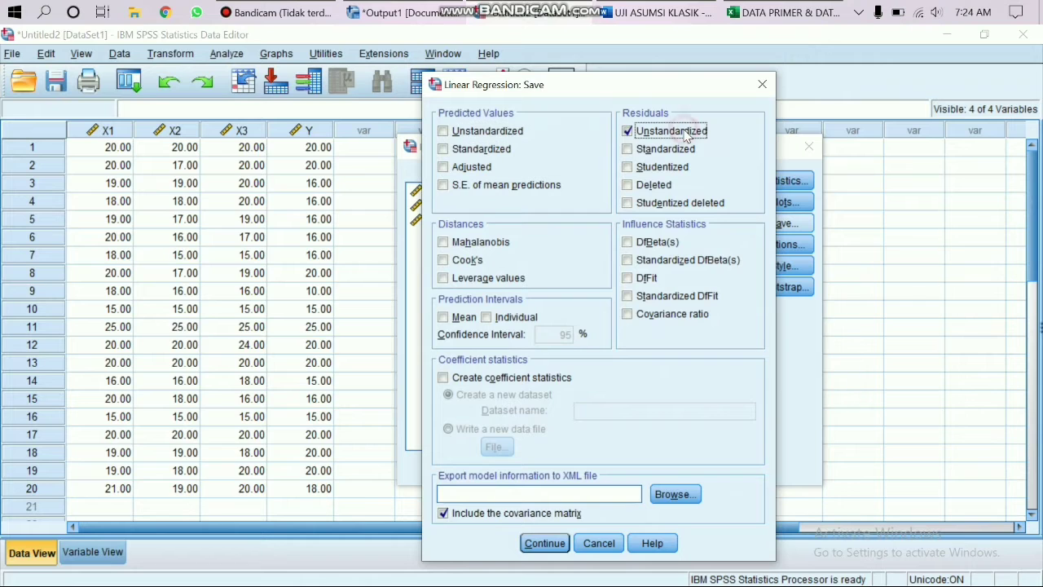
left_click(544, 543)
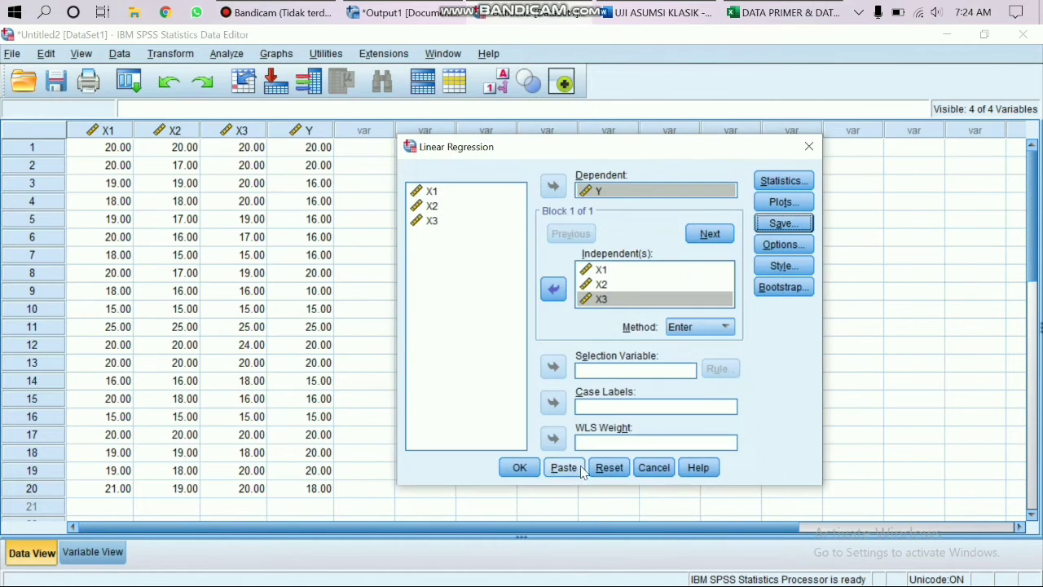
left_click(518, 471)
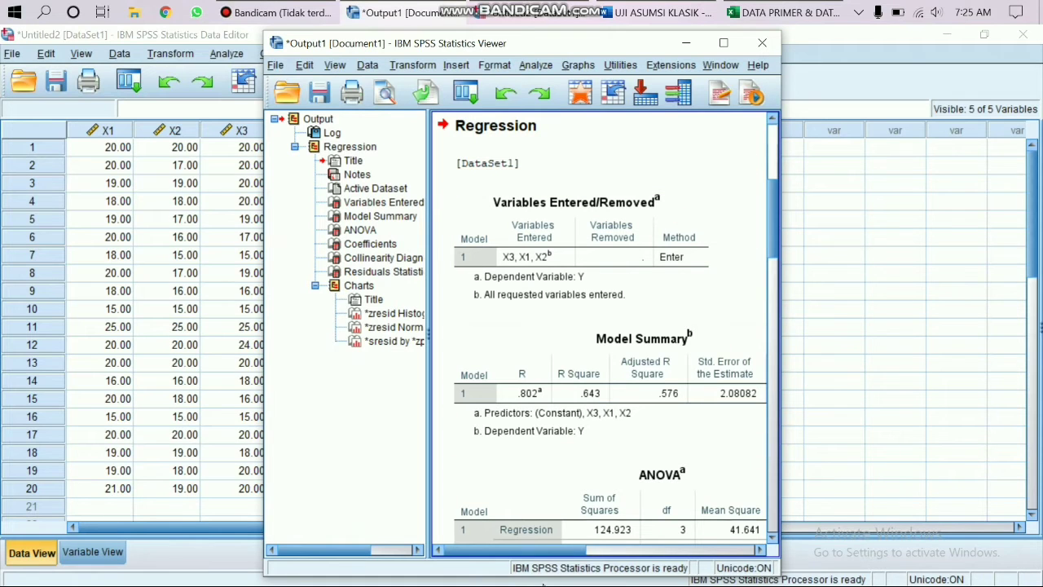
Review the regression output from the summary tables down to the standardized residual histogram
left_click_drag(566, 552, 575, 552)
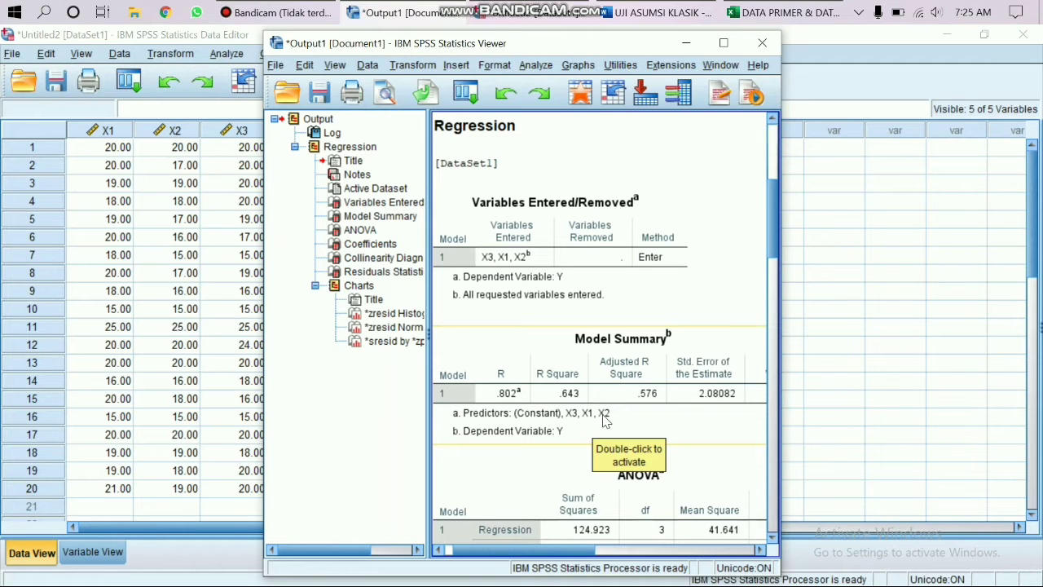
scroll(599, 424, "down", 15)
scroll(602, 419, "down", 10)
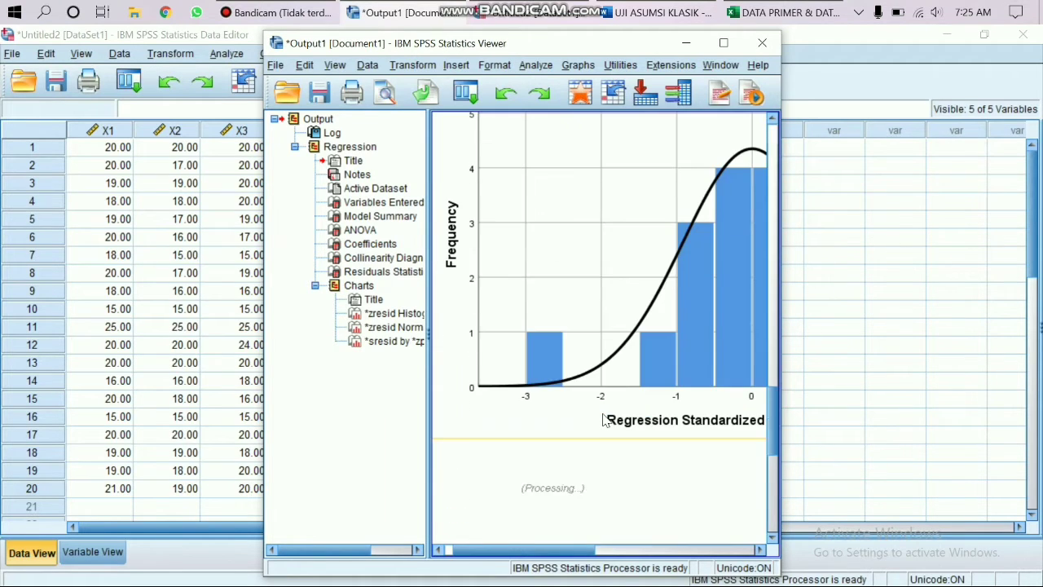
left_click_drag(576, 554, 610, 554)
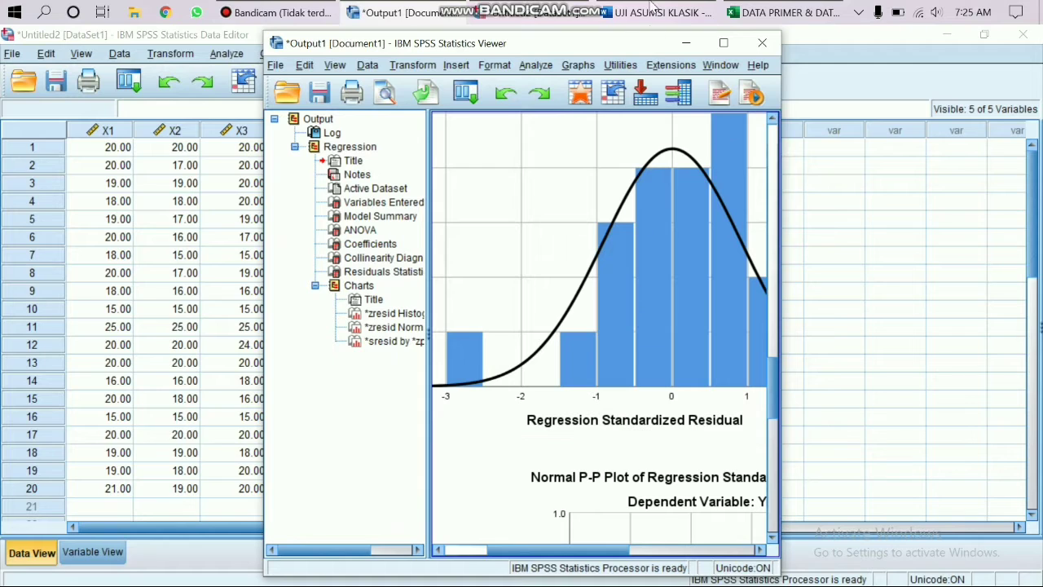
Place the UJI ASUMSI KLASIK Word document beside the SPSS output and read its histogram normality criterion
mouse_move(652, 7)
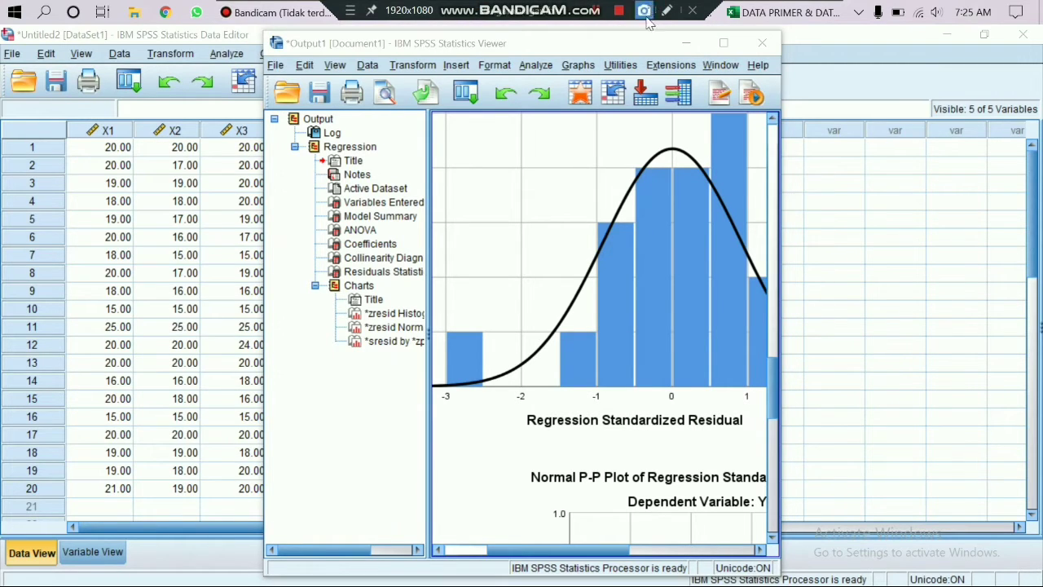
left_click(694, 18)
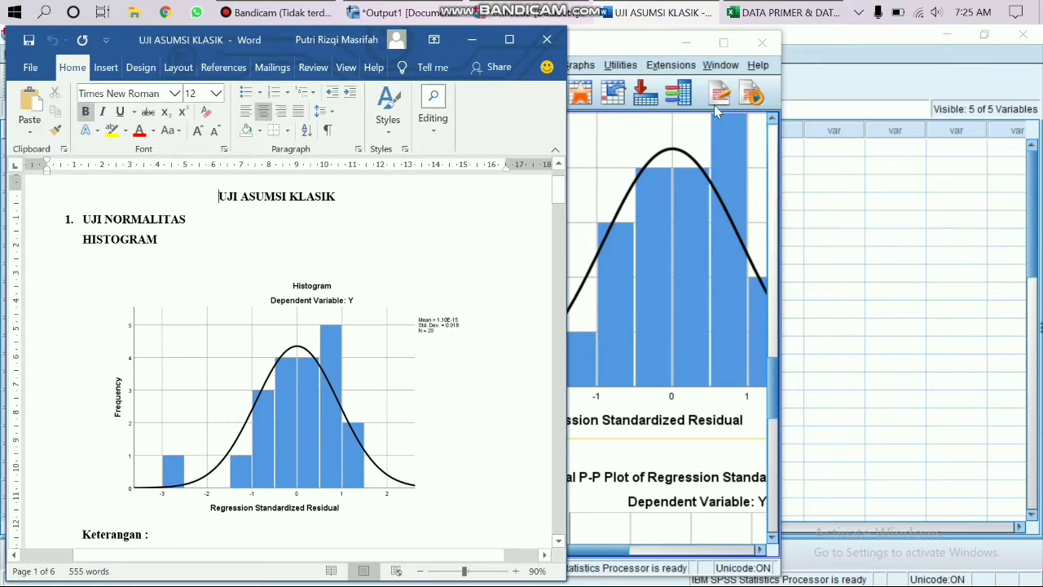
left_click_drag(700, 49, 950, 46)
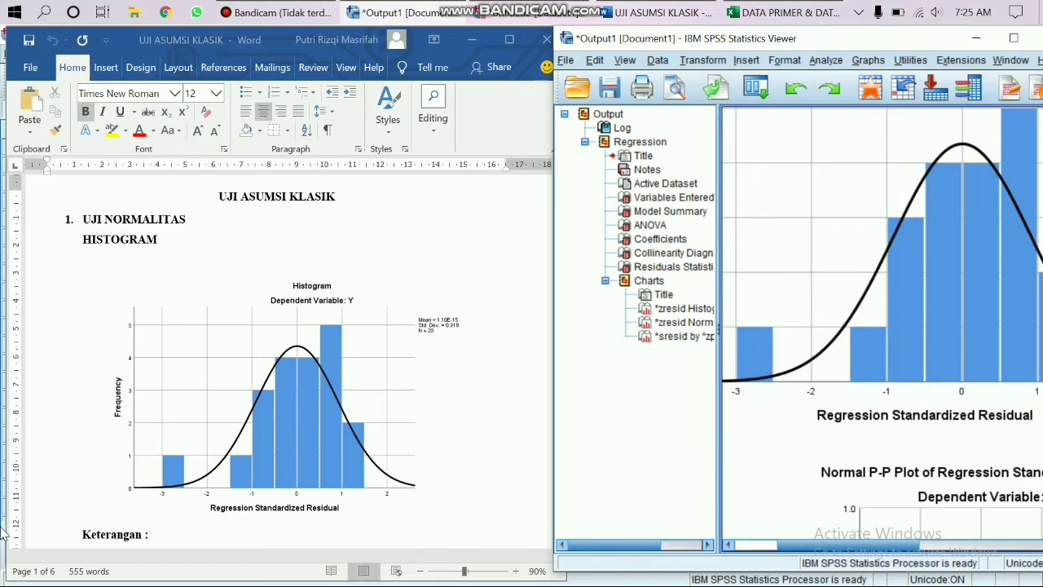
scroll(136, 417, "down", 4)
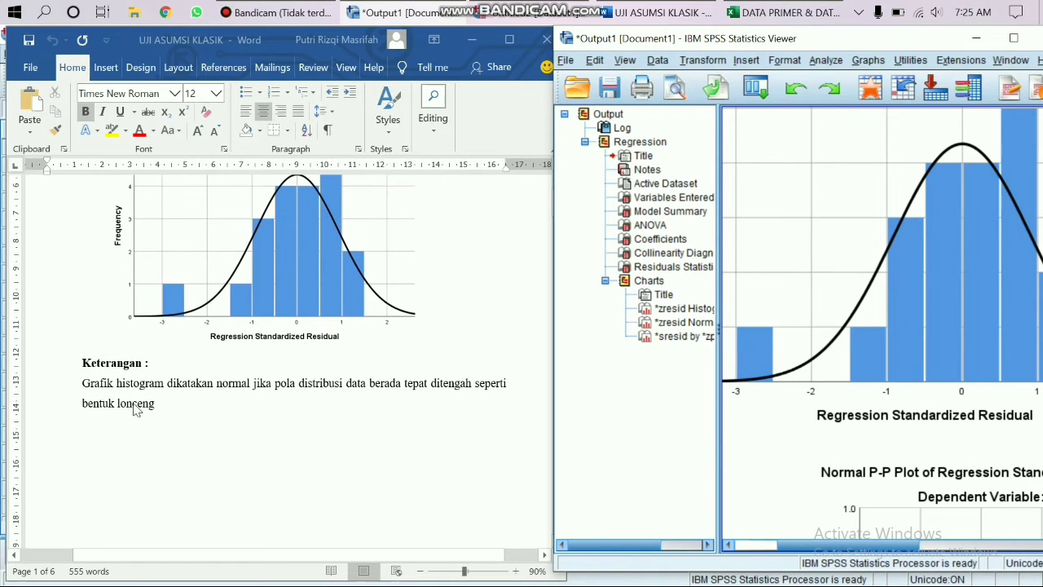
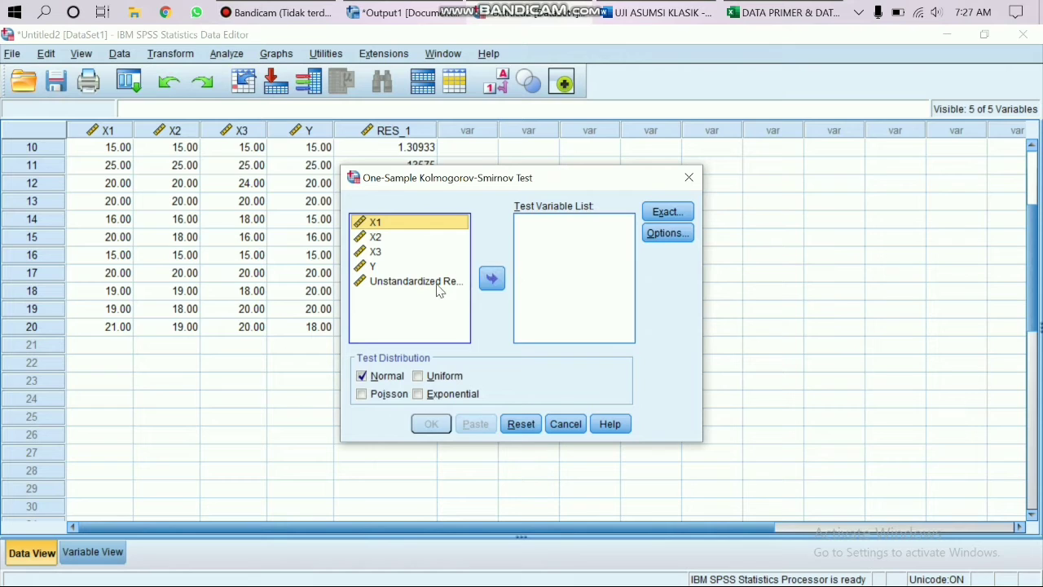
Run the One-Sample Kolmogorov-Smirnov test on Unstandardized Residual with the Normal test distribution
left_click(434, 282)
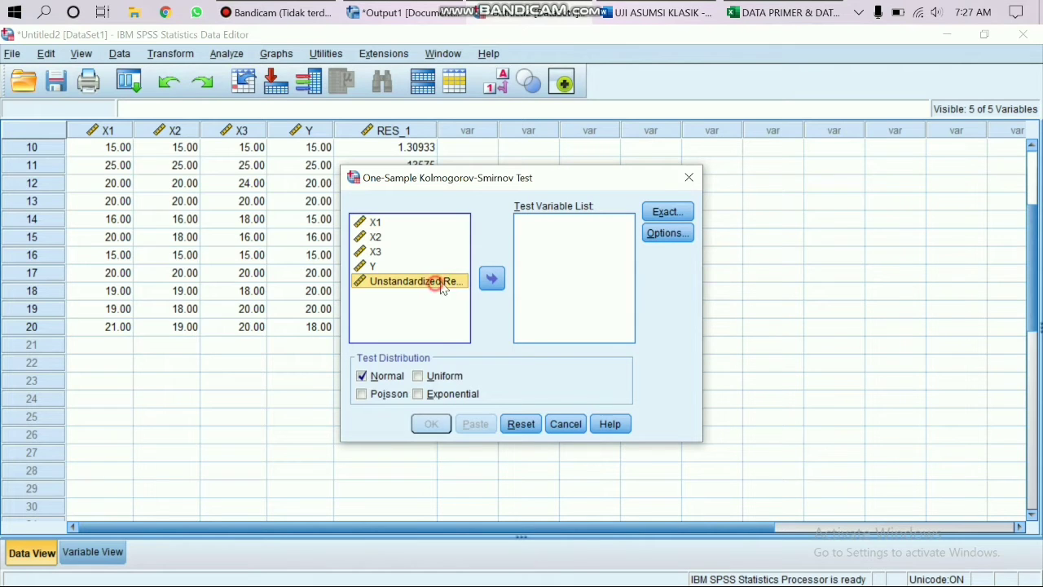
left_click(493, 281)
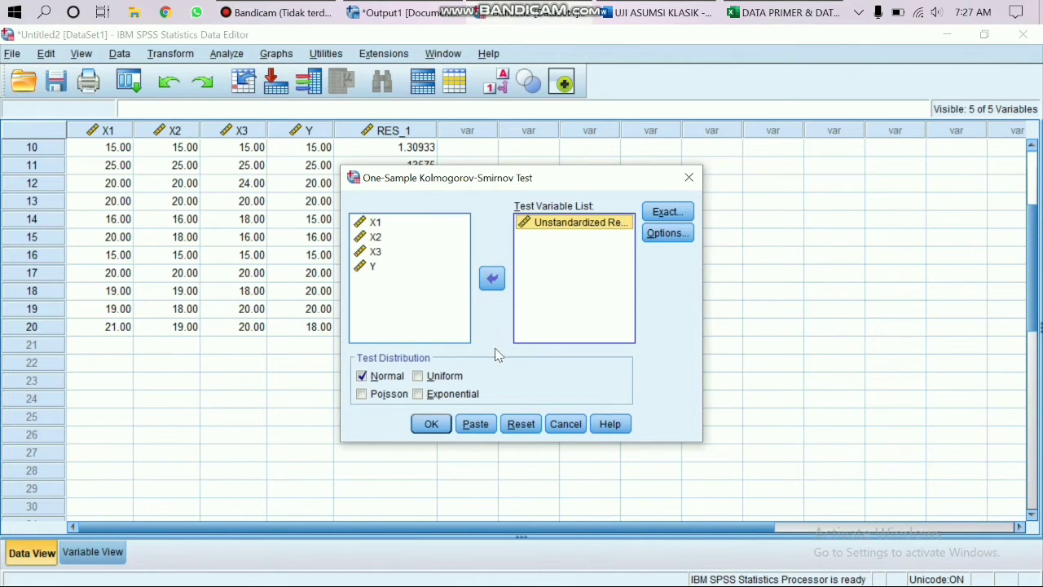
left_click(431, 423)
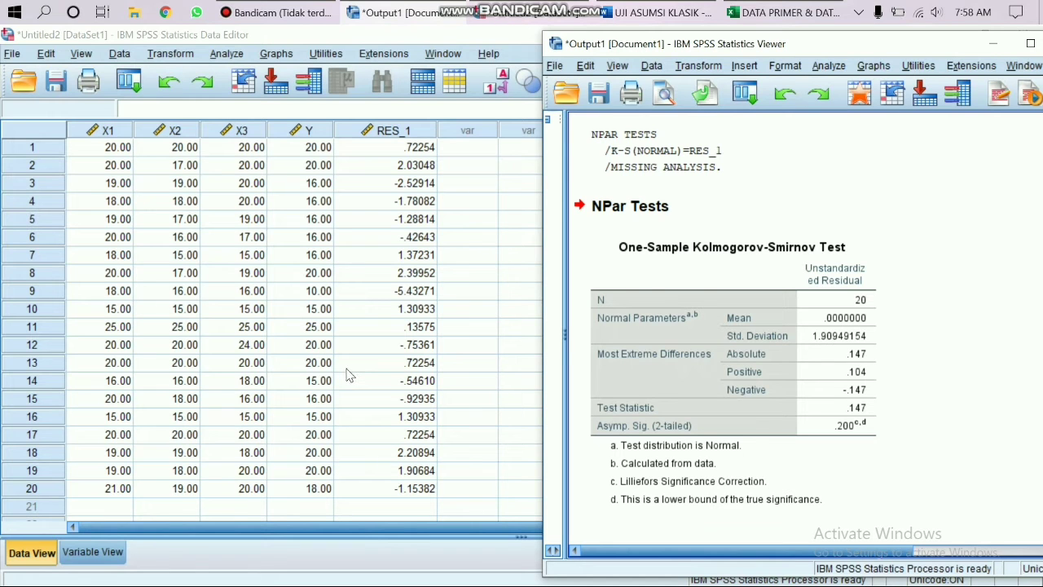
Switch to the UJI ASUMSI KLASIK Word document and compare its Kolmogorov-Smirnov table and conclusion with the SPSS output
left_click(660, 12)
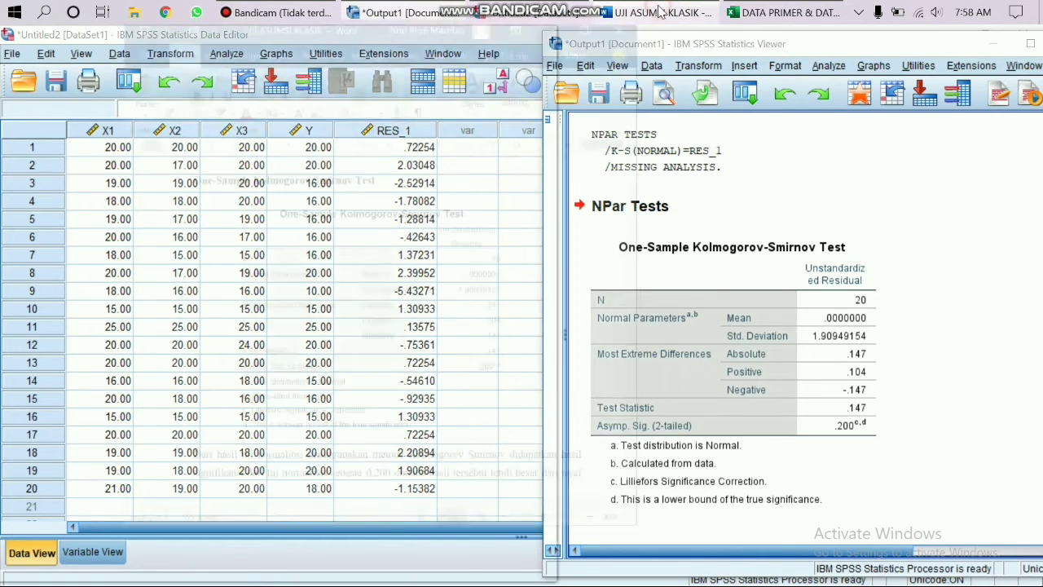
scroll(325, 254, "down", 2)
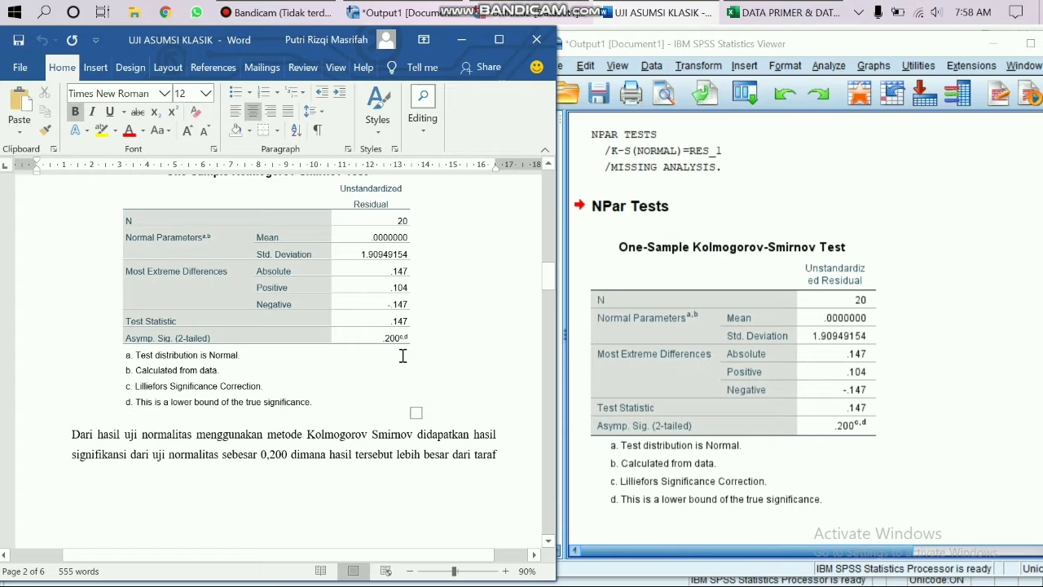
scroll(407, 351, "down", 3)
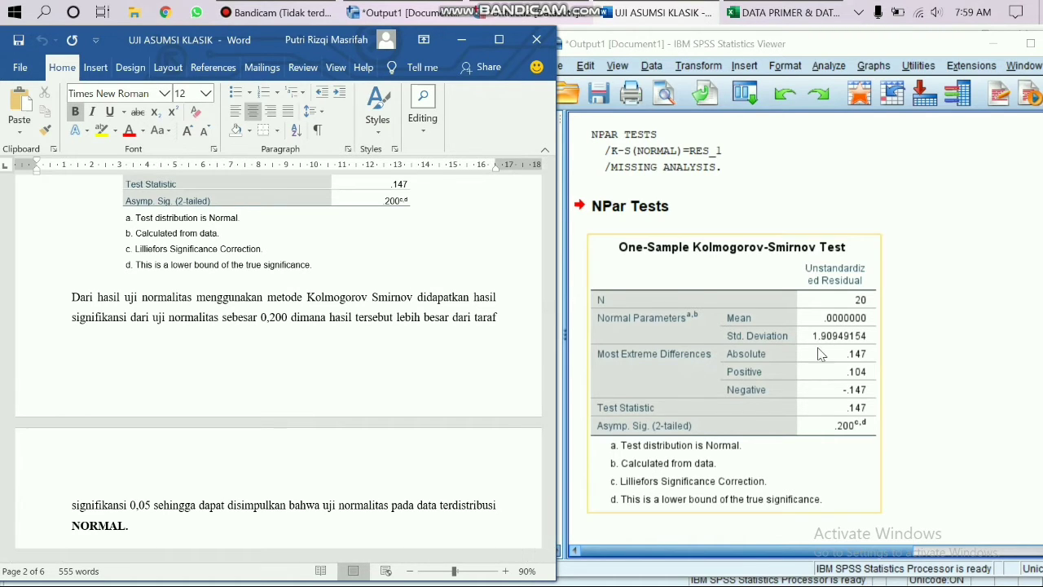
Compare the Tolerance and VIF values in the SPSS Coefficients table with the UJI MULTIKOLINIARITAS criteria and conclusion in Word
scroll(819, 356, "up", 5)
scroll(820, 356, "up", 15)
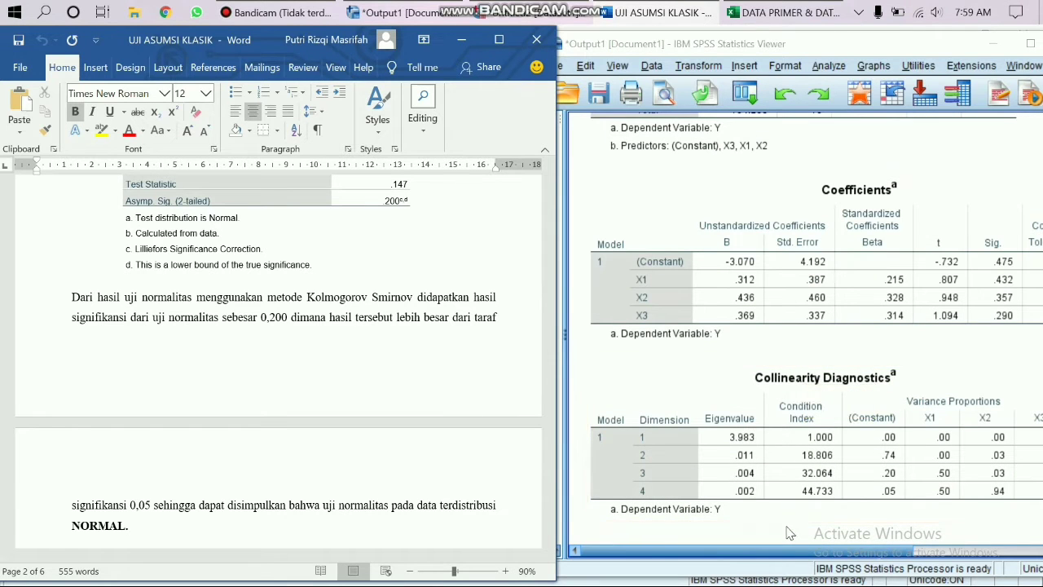
left_click_drag(804, 550, 878, 554)
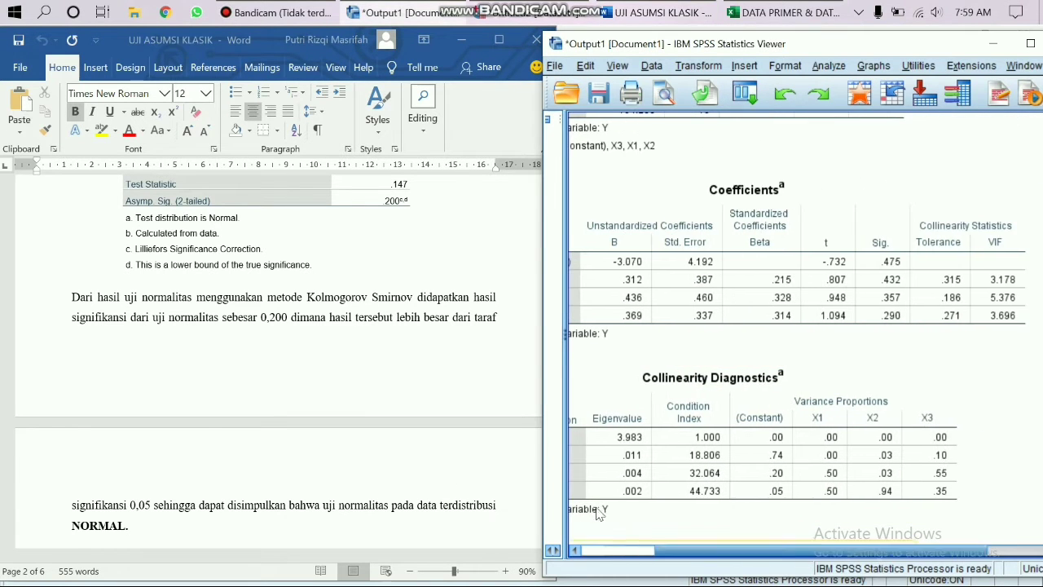
scroll(202, 420, "down", 3)
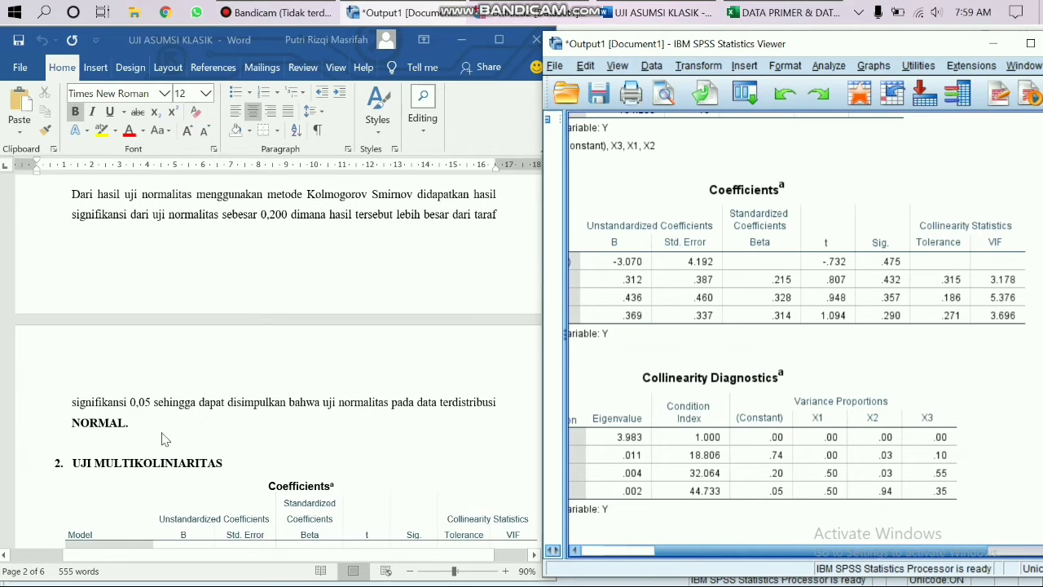
scroll(163, 444, "down", 5)
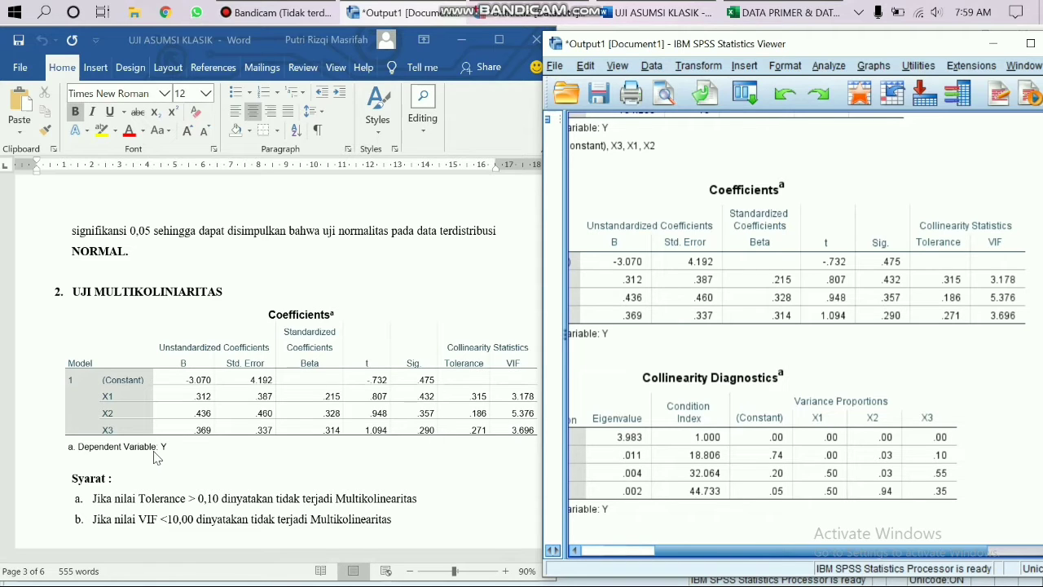
scroll(157, 458, "down", 1)
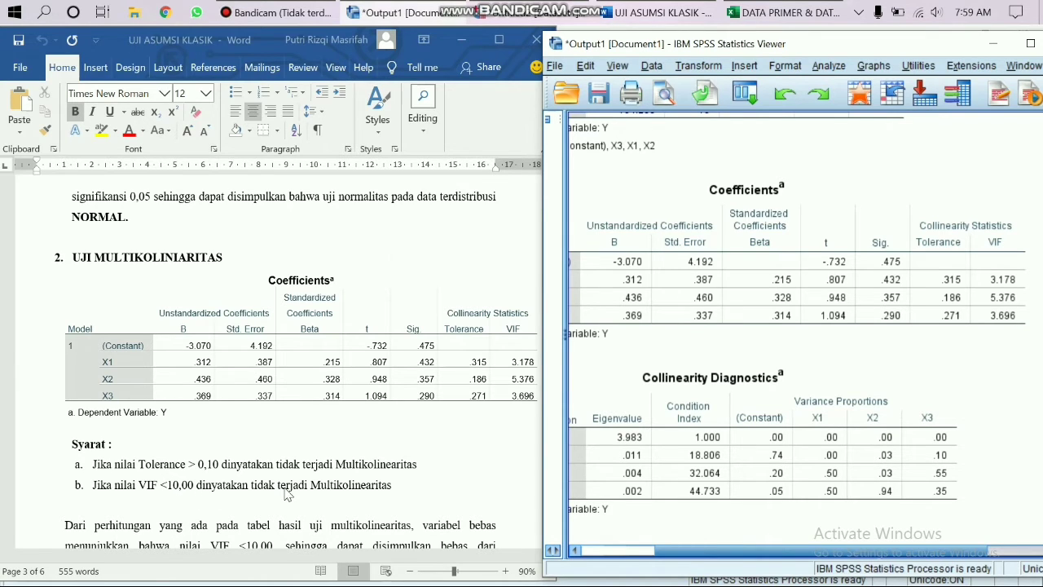
scroll(287, 495, "down", 3)
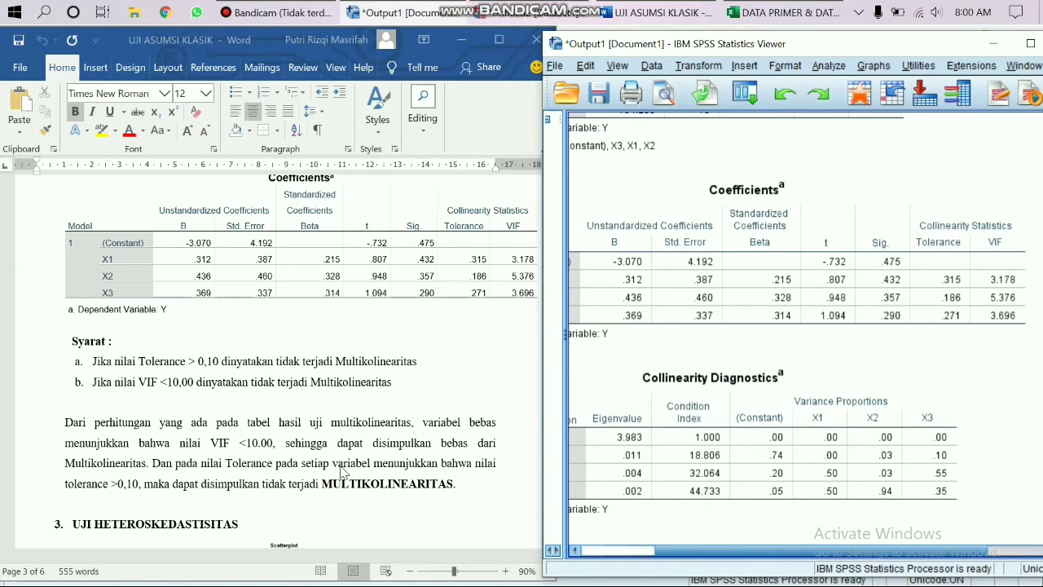
Examine the regression scatterplot in SPSS against the UJI HETEROSKEDASTISITAS section and its interpretation in Word
scroll(342, 472, "down", 5)
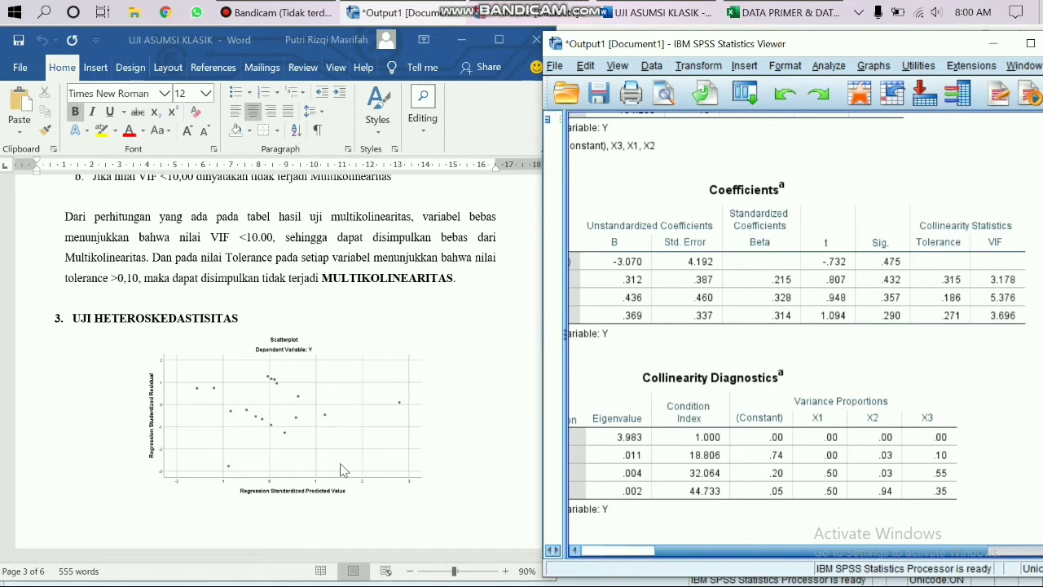
scroll(693, 420, "down", 20)
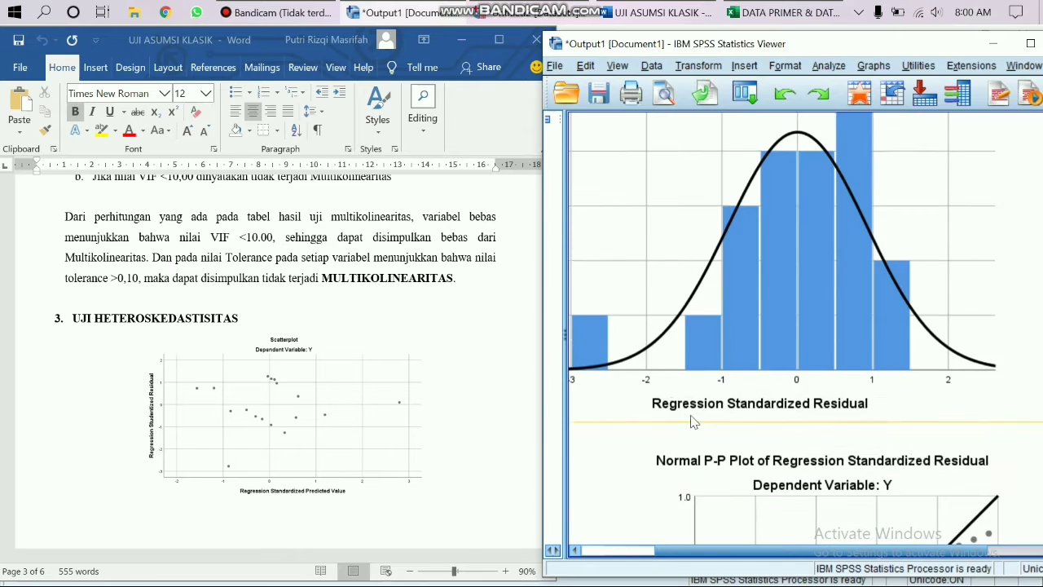
scroll(692, 420, "down", 5)
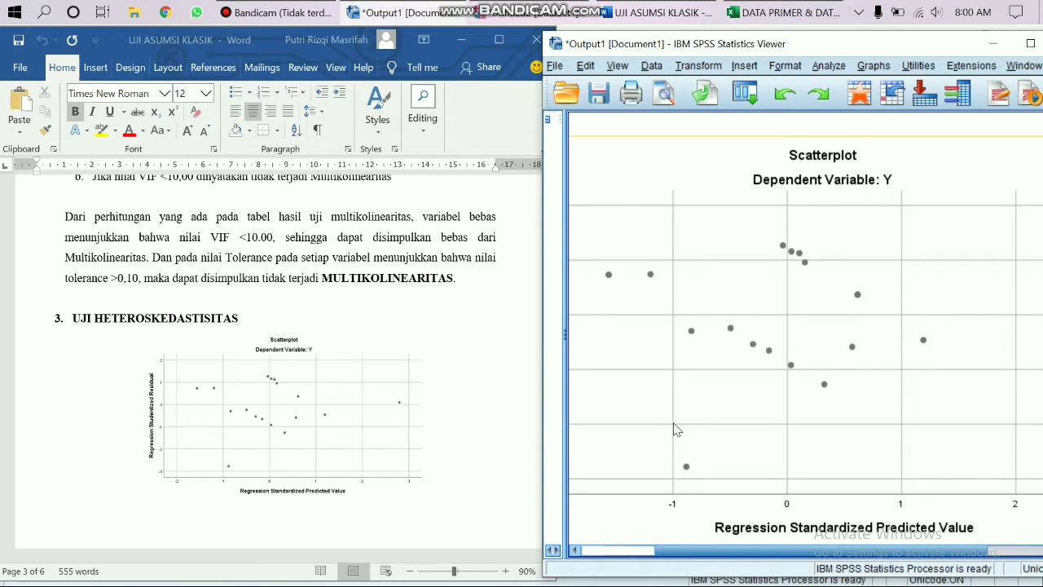
scroll(399, 400, "down", 5)
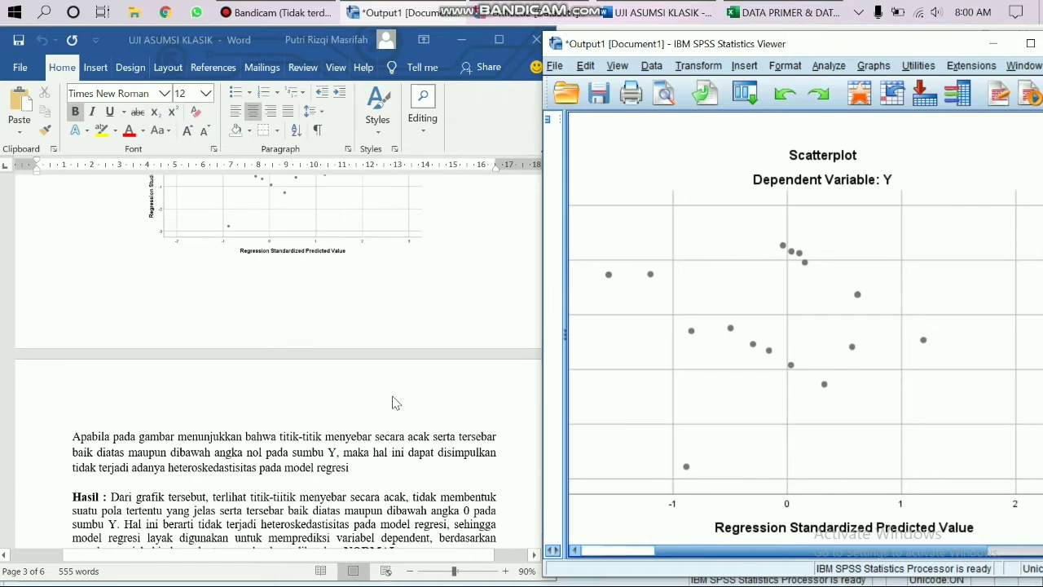
Read the heteroskedasticity Hasil paragraph in Word alongside the SPSS scatterplot
scroll(392, 403, "down", 2)
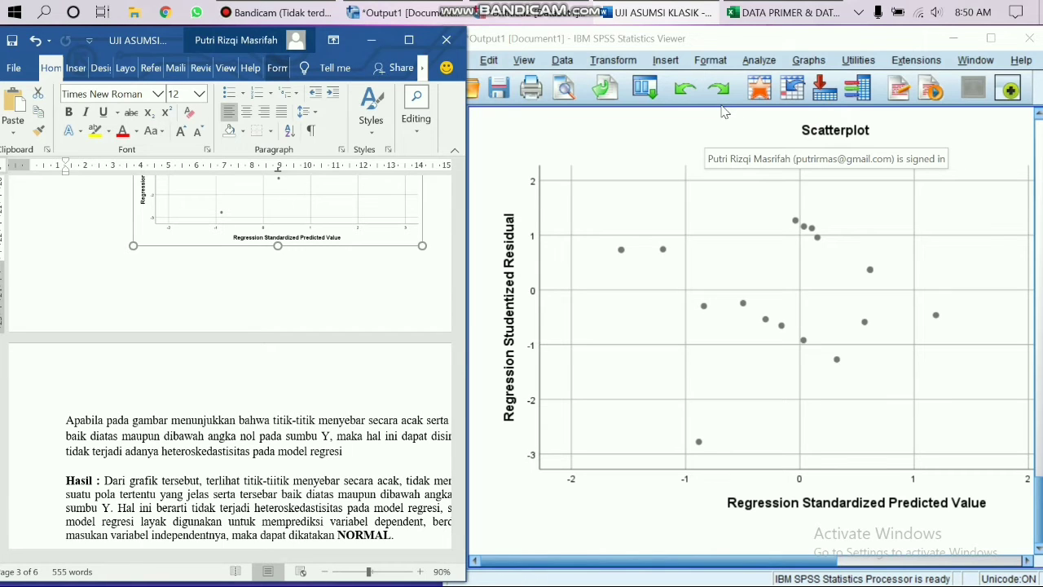
left_click(702, 128)
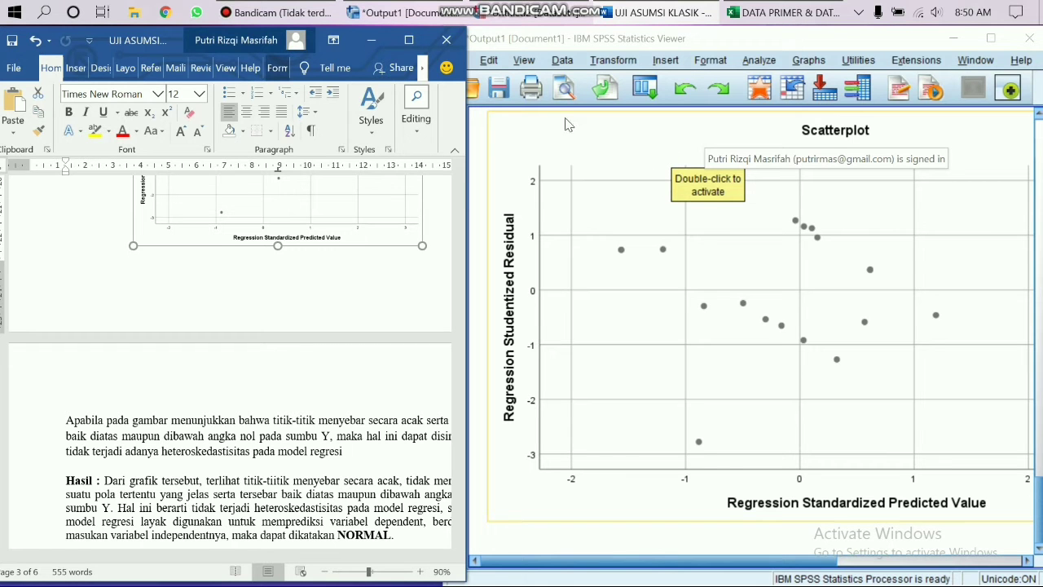
In the SPSS Data Editor, compute a new variable RES_2 with the expression ABS_RES(RES_1), using the Unstandardized Residual variable
left_click(531, 15)
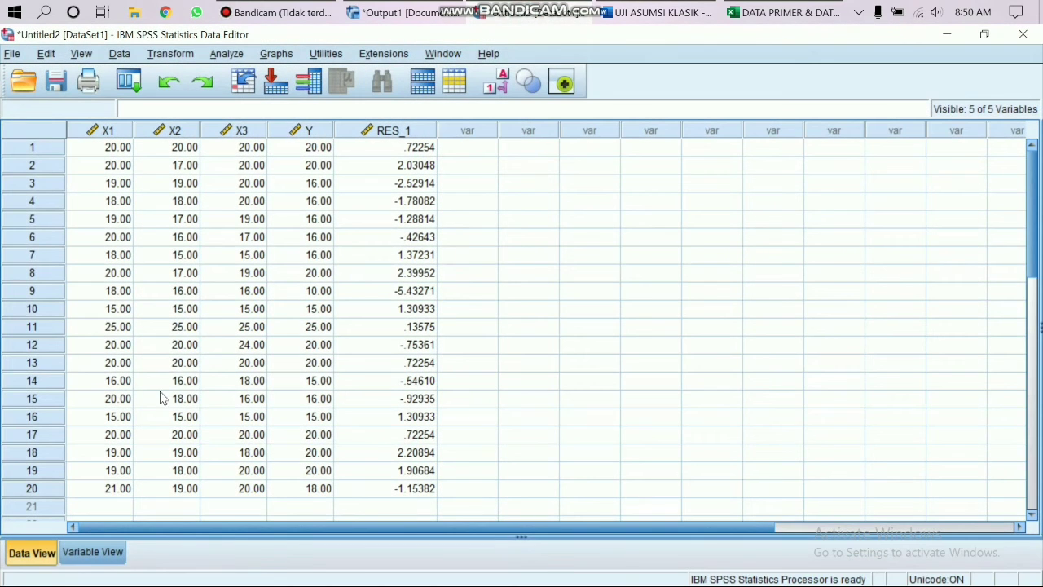
left_click(181, 54)
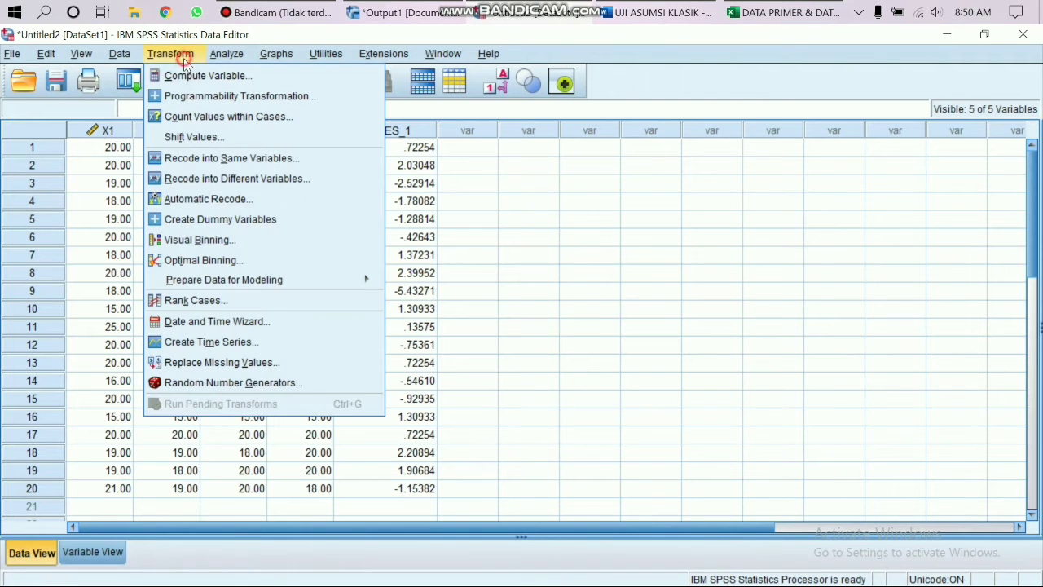
left_click(221, 76)
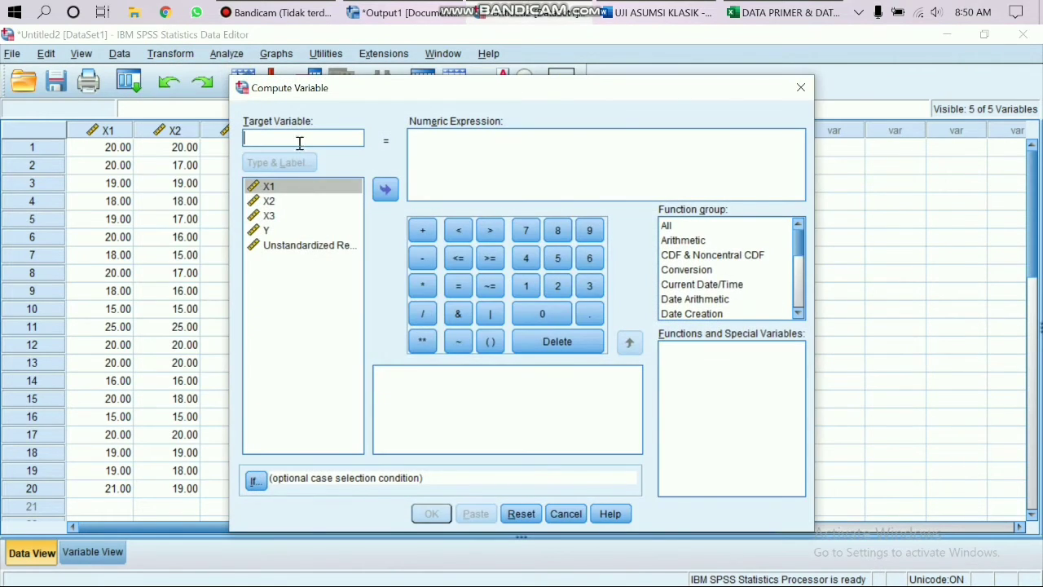
type("RES")
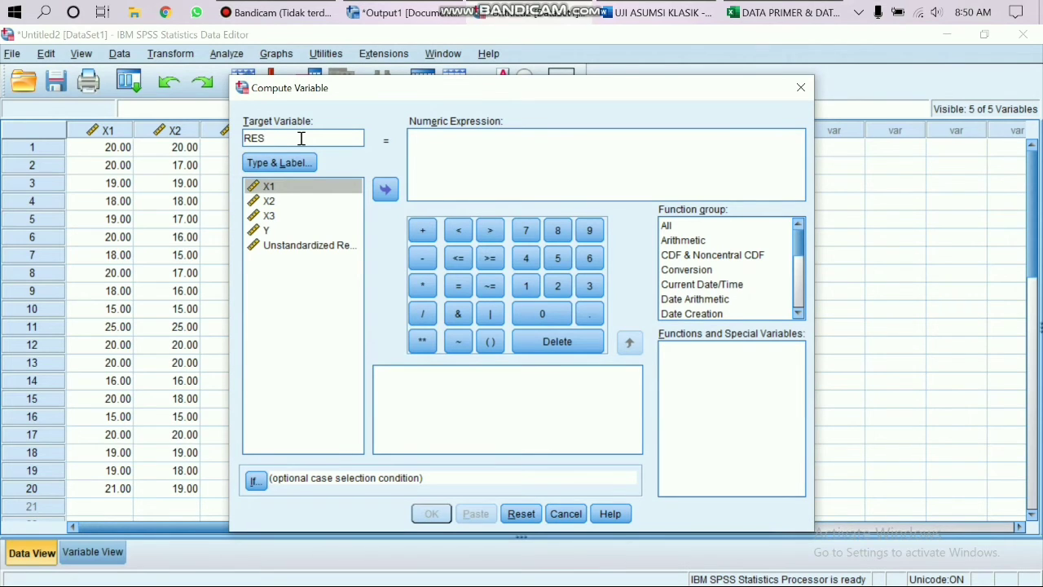
type("_2")
left_click(457, 154)
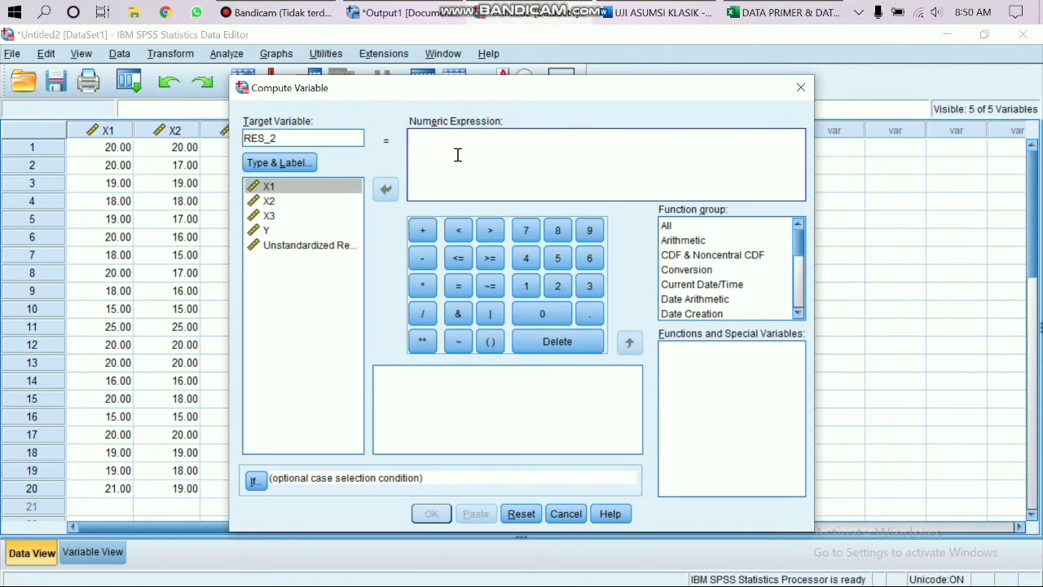
type("ABS_RES(")
left_click(280, 244)
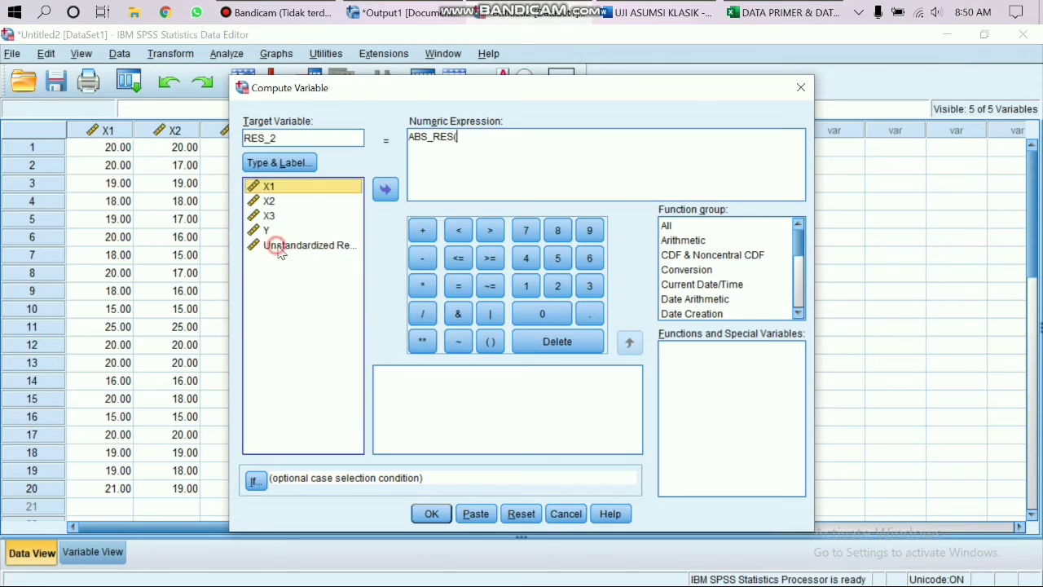
left_click(388, 190)
type(")")
left_click(438, 513)
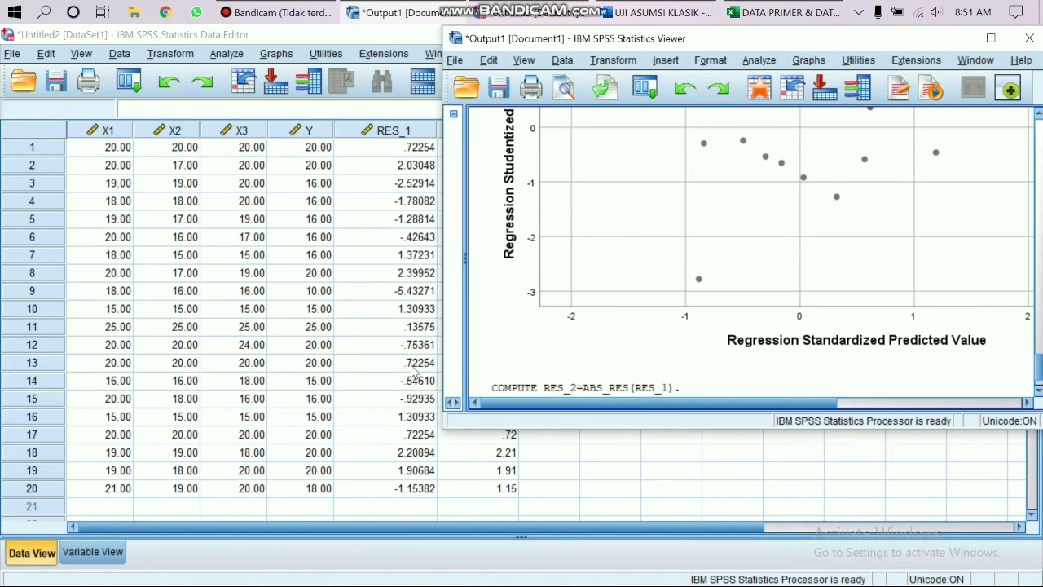
Set up a Linear Regression with RES_2 replacing Y as the dependent variable and X1, X2 and X3 as independents
left_click(554, 488)
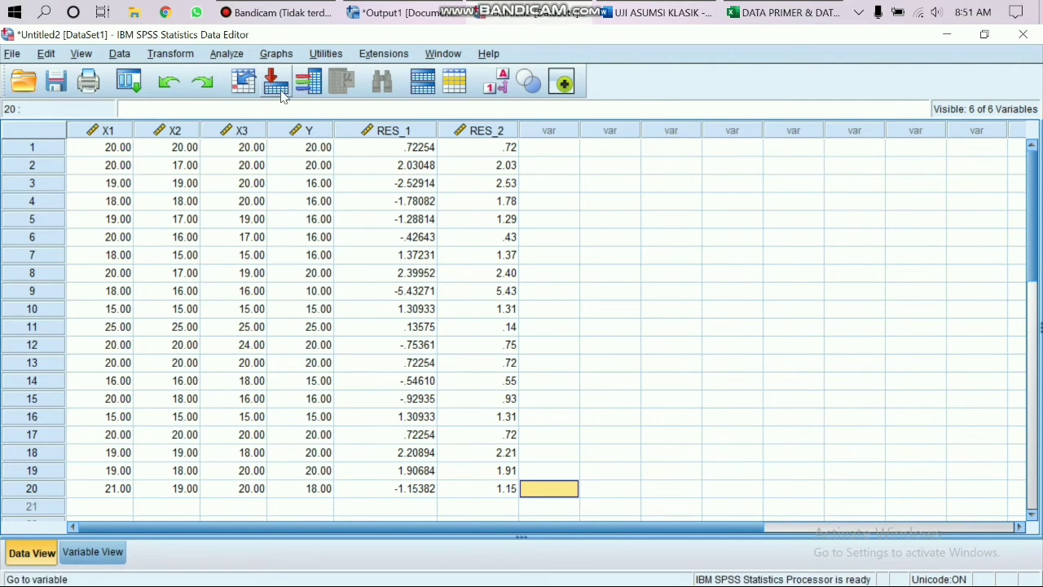
left_click(242, 54)
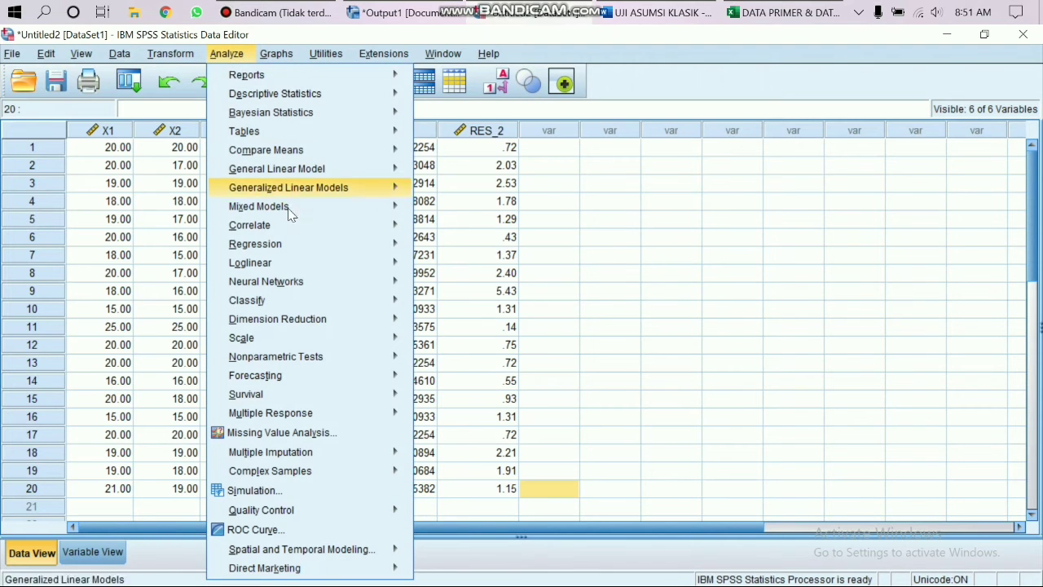
mouse_move(320, 253)
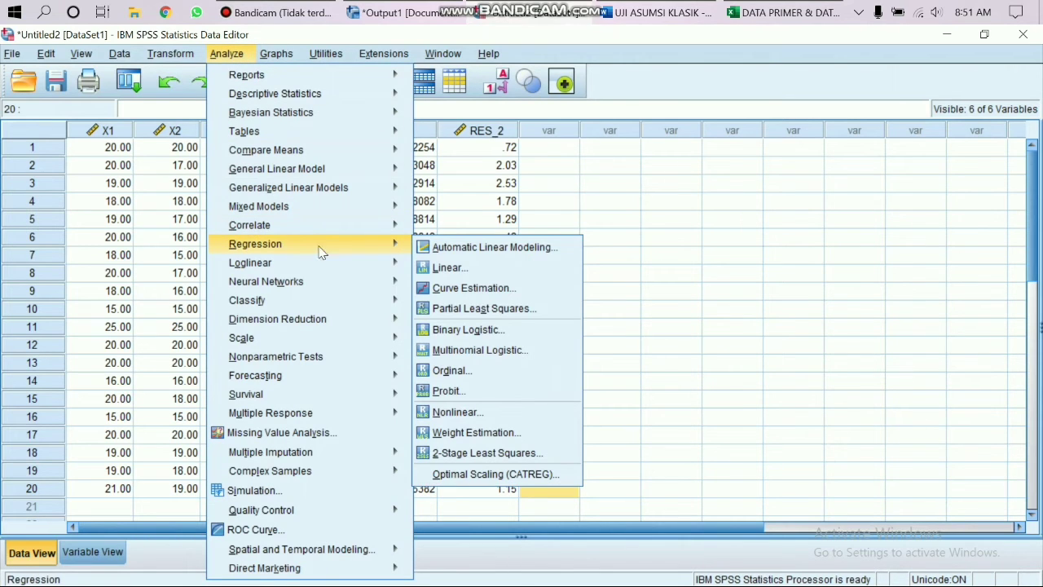
left_click(425, 268)
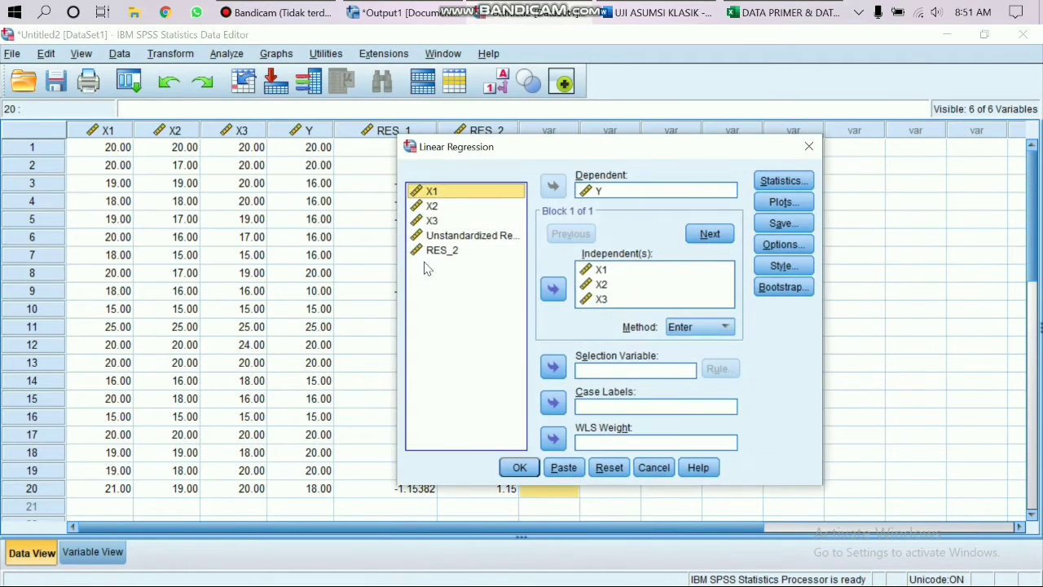
left_click(593, 190)
left_click(553, 189)
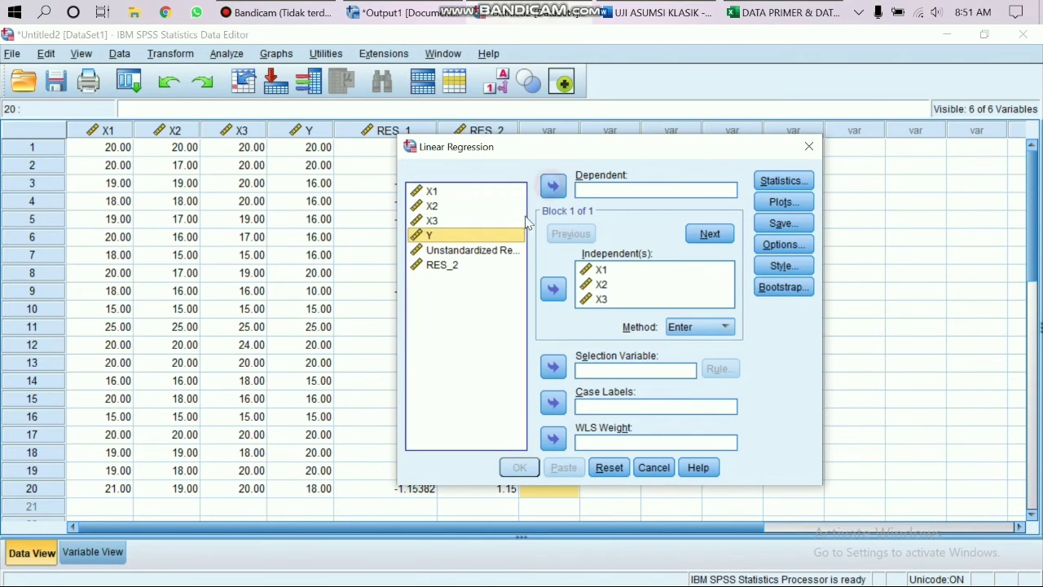
left_click(493, 264)
left_click(557, 195)
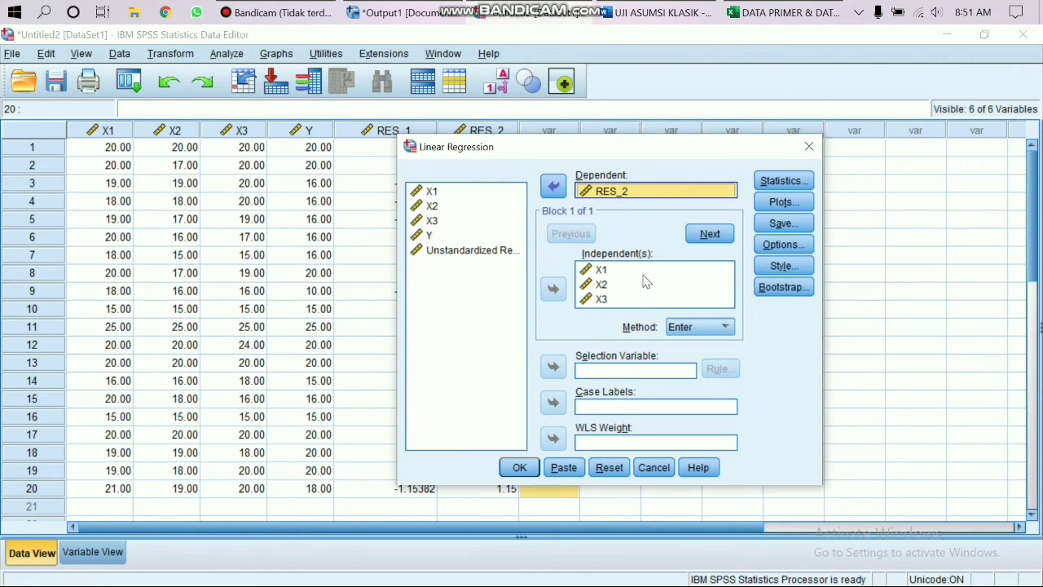
Disable Collinearity diagnostics and Durbin-Watson, enable Covariance matrix in the regression statistics, and run the regression
left_click(782, 181)
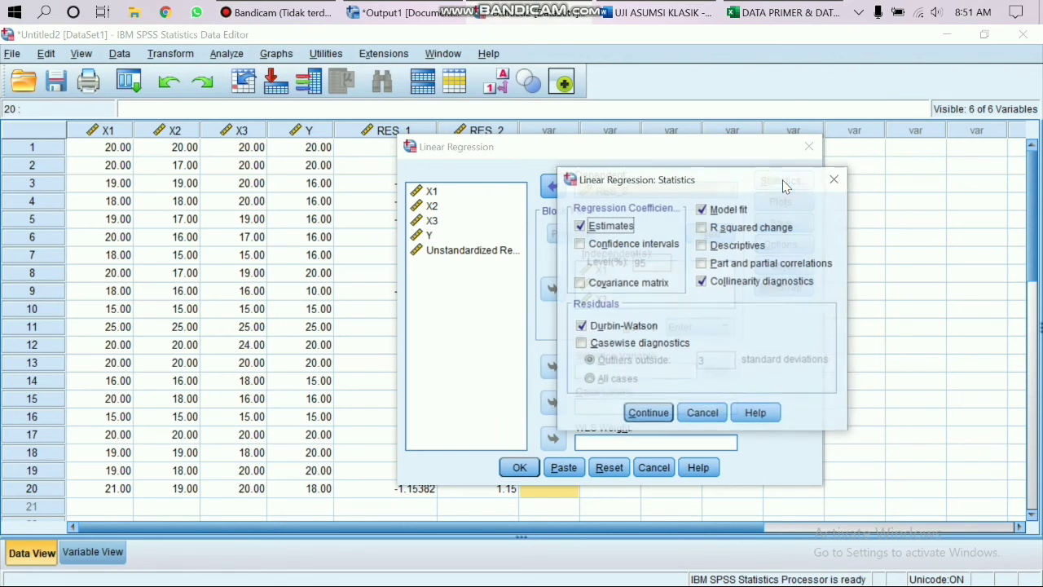
left_click(750, 283)
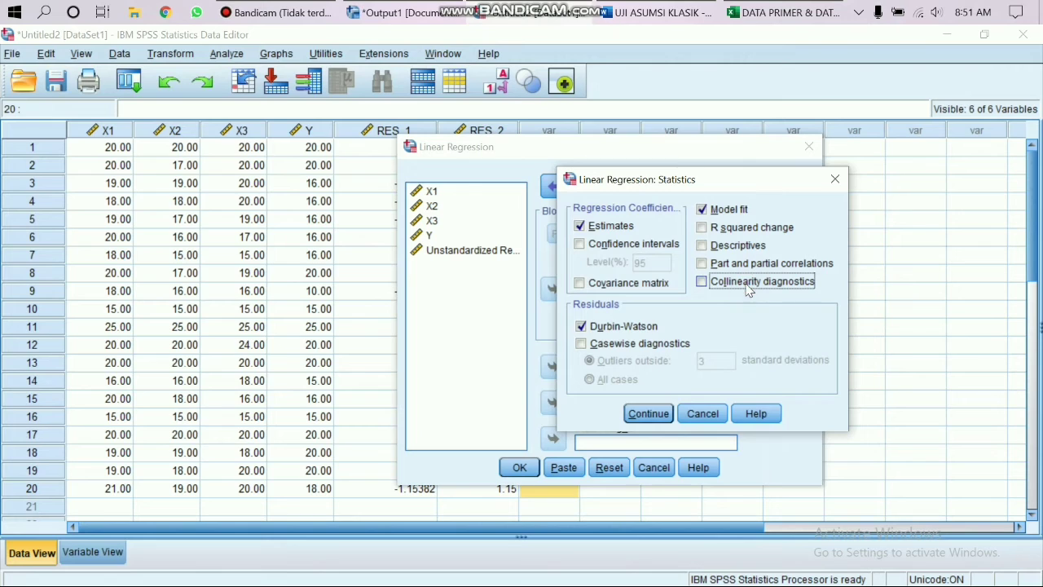
left_click(634, 328)
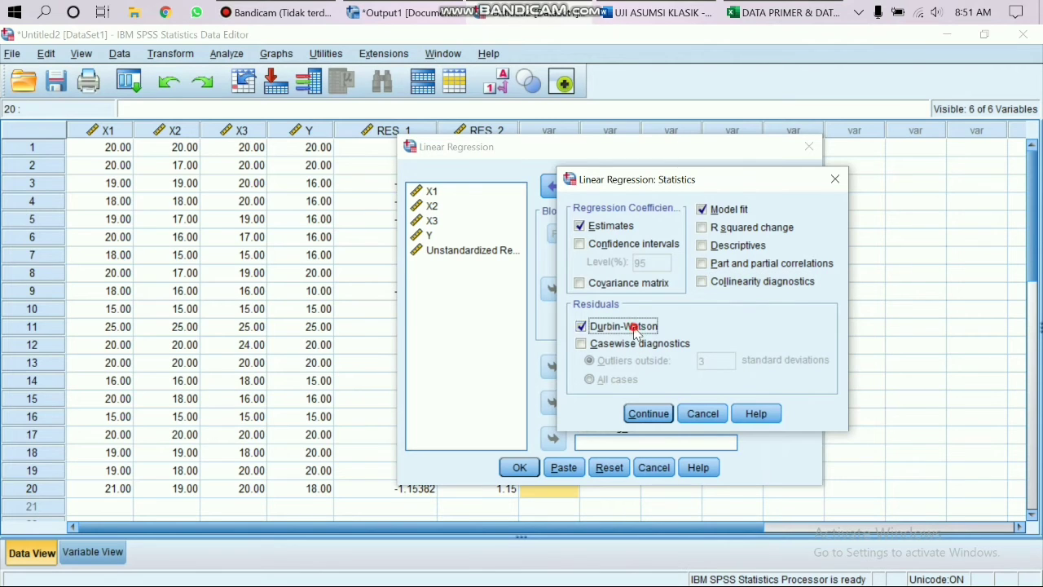
left_click(627, 285)
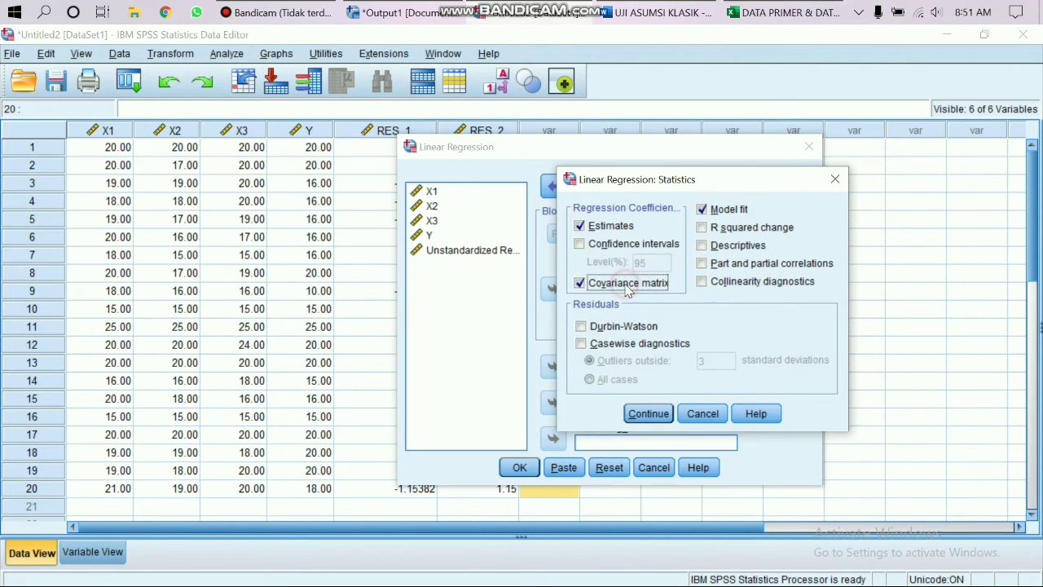
left_click(645, 413)
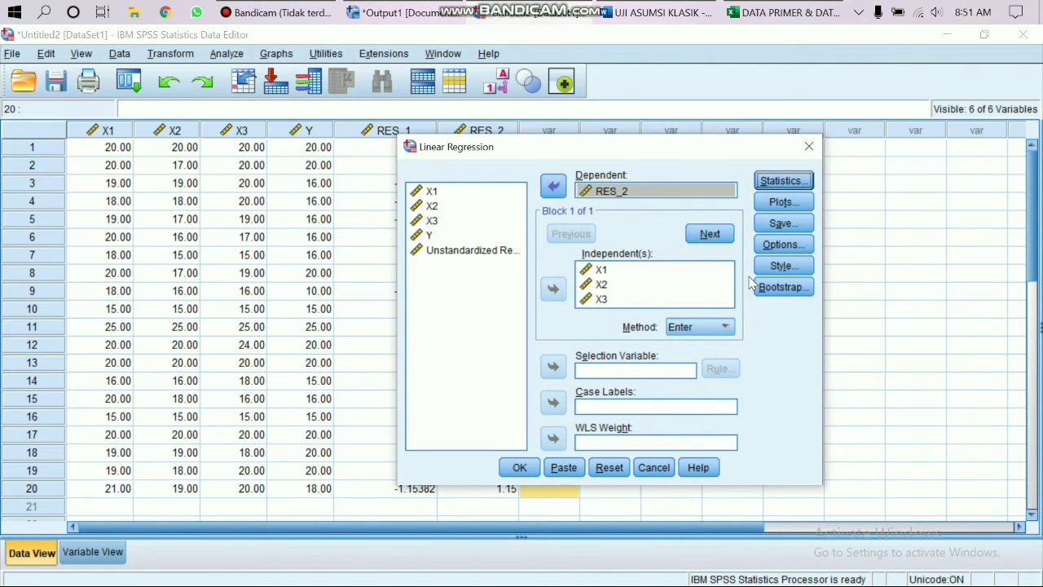
left_click(526, 467)
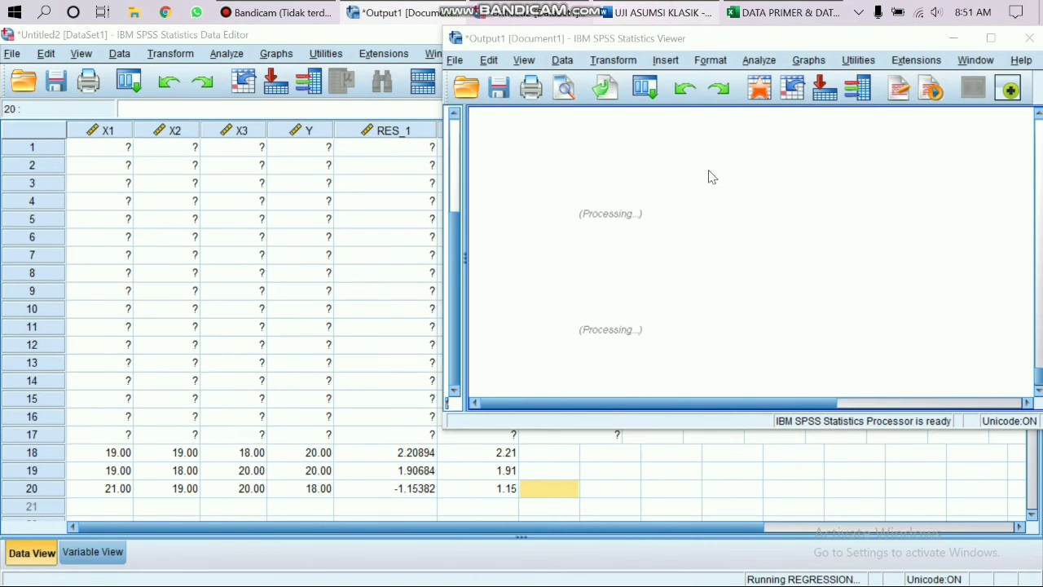
Switch to the UJI ASUMSI KLASIK Word document and compare its Glejser Coefficients table and conclusion with the SPSS Coefficients table for RES_2
left_click(656, 12)
scroll(754, 228, "down", 2)
scroll(754, 228, "down", 5)
left_click(755, 251)
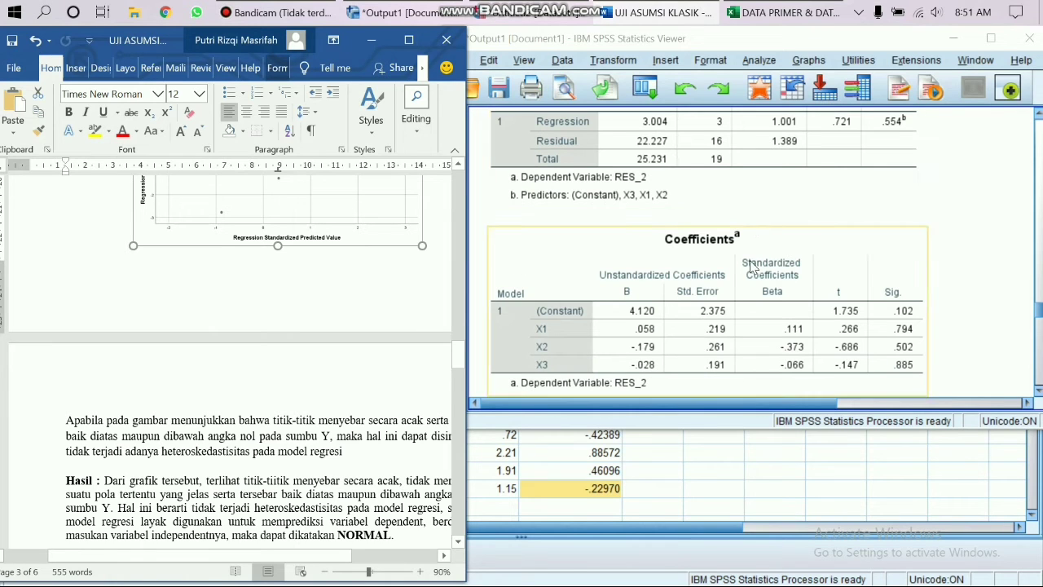
scroll(751, 267, "down", 2)
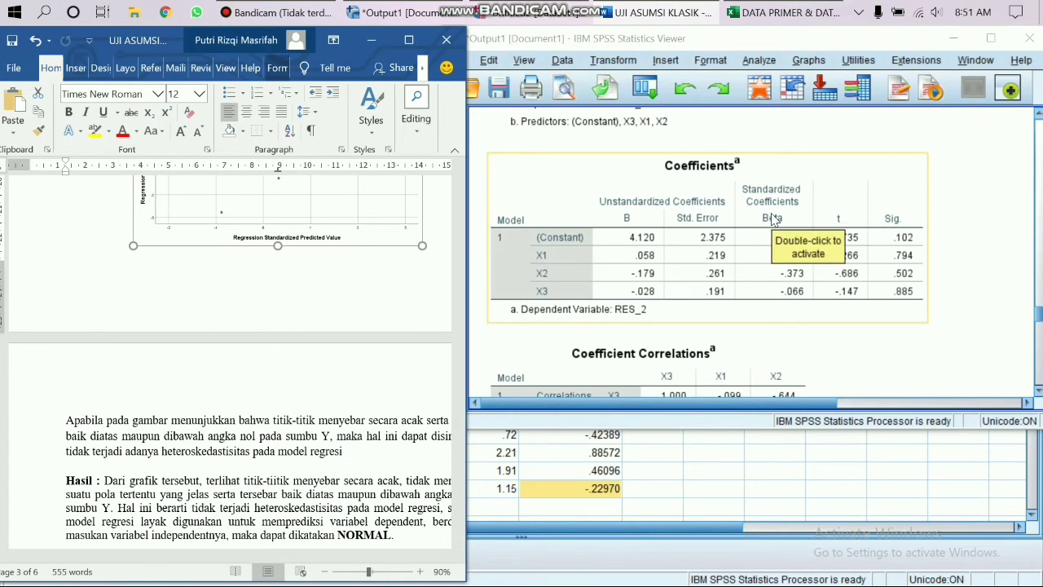
left_click(416, 343)
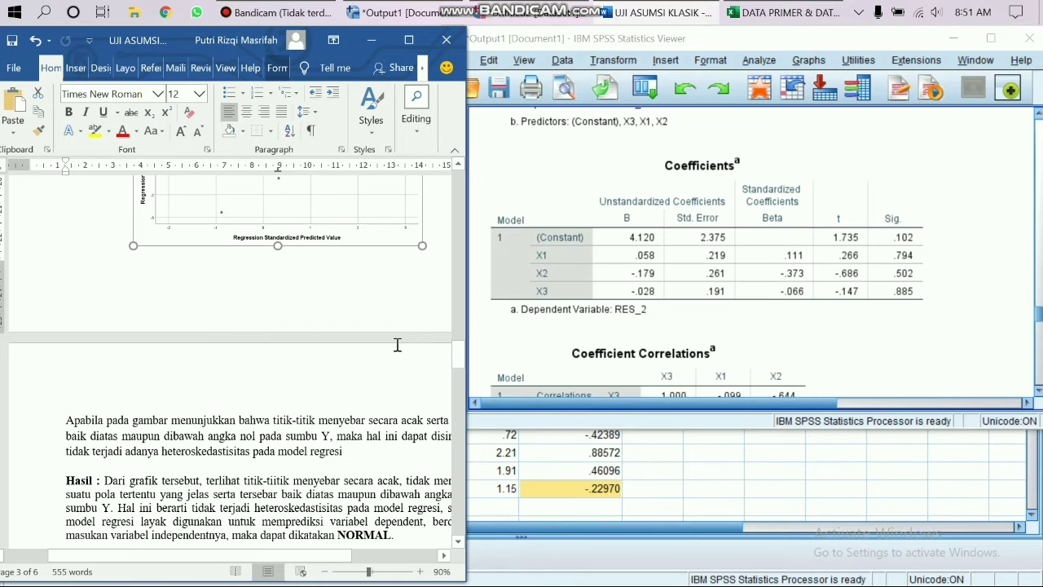
key("ctrl+v")
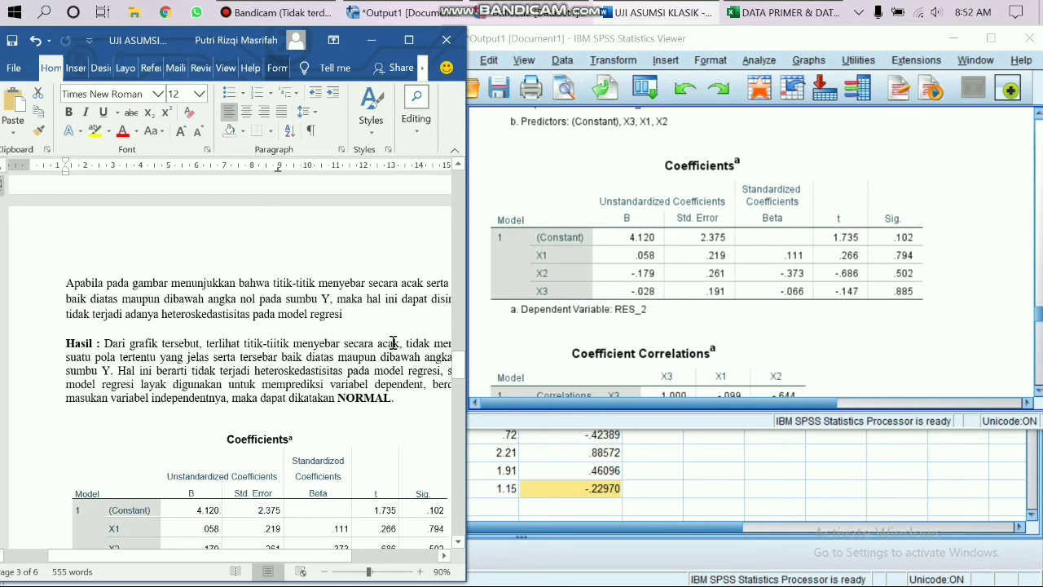
scroll(380, 359, "down", 3)
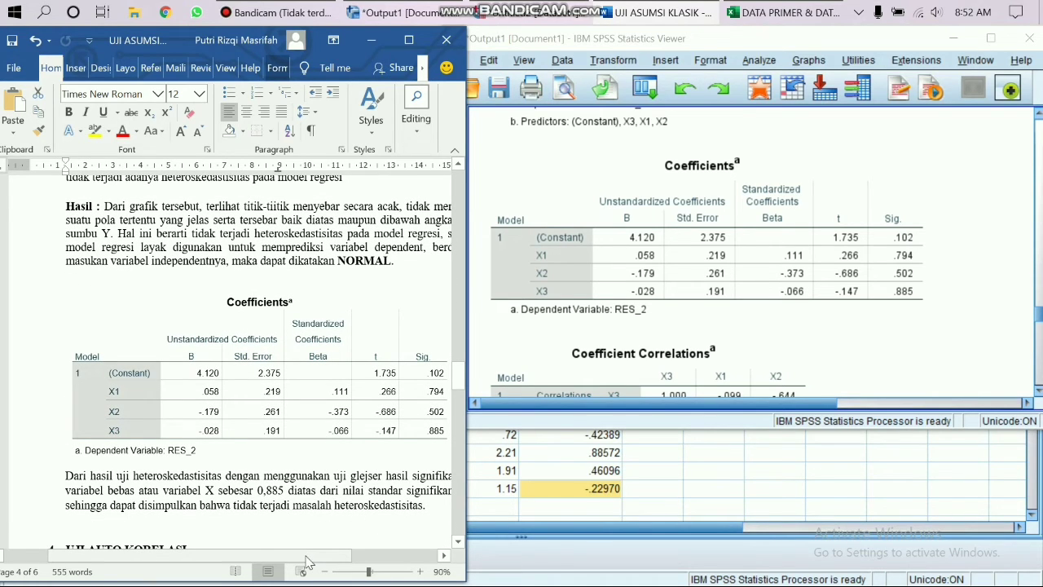
left_click_drag(307, 557, 341, 550)
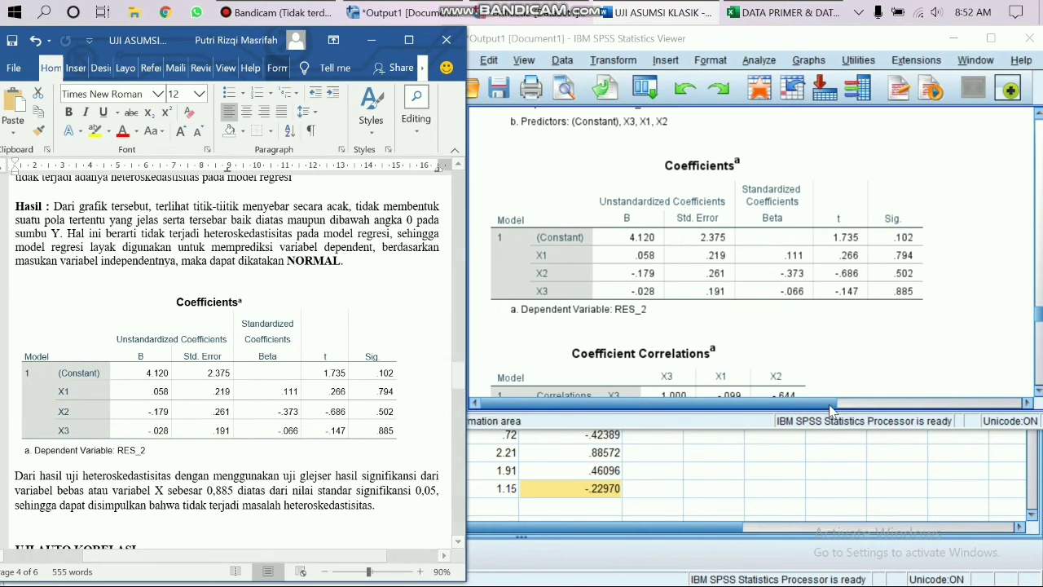
left_click(916, 308)
left_click(848, 330)
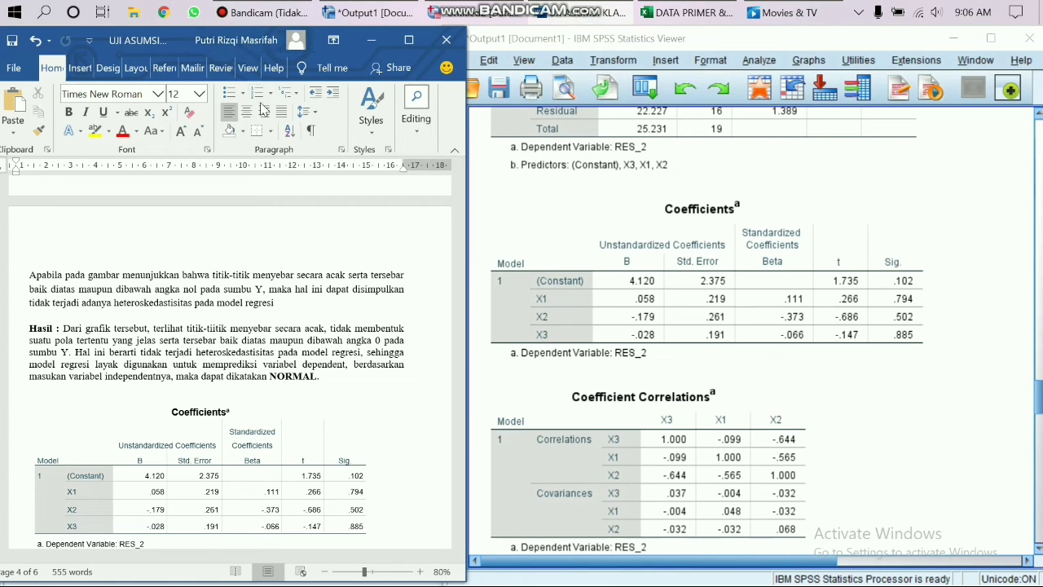
Compare the Durbin-Watson value in the SPSS Model Summary for Y with the UJI AUTO KORELASI section and Durbin-Watson table in Word
left_click(766, 243)
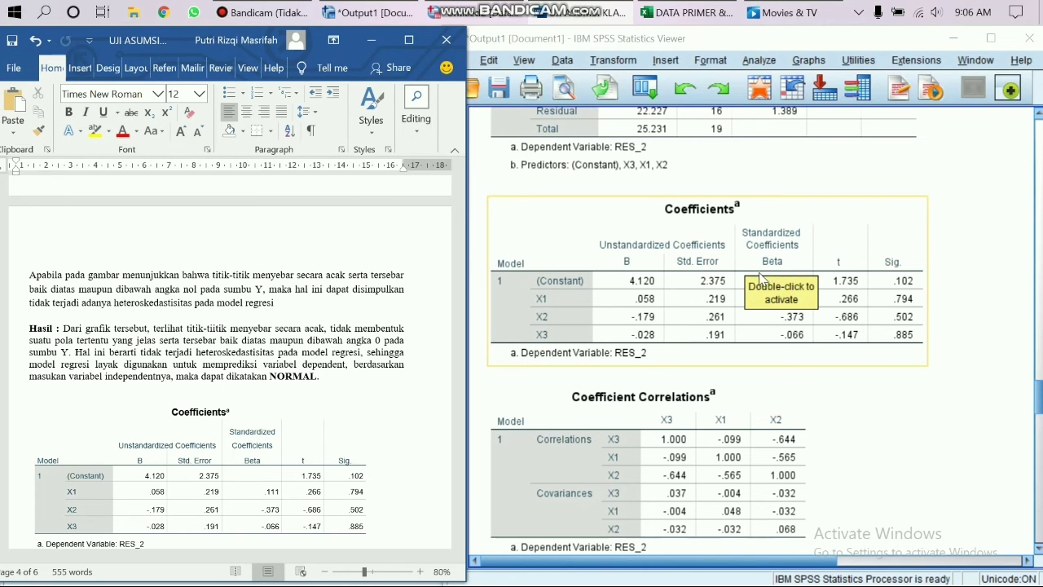
scroll(762, 285, "up", 10)
scroll(748, 301, "up", 15)
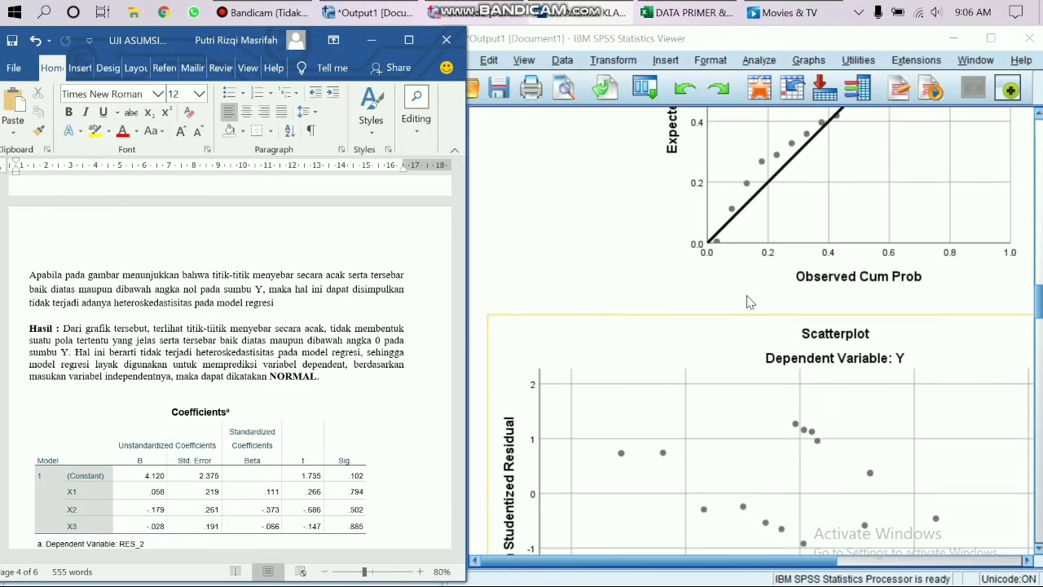
scroll(736, 321, "up", 10)
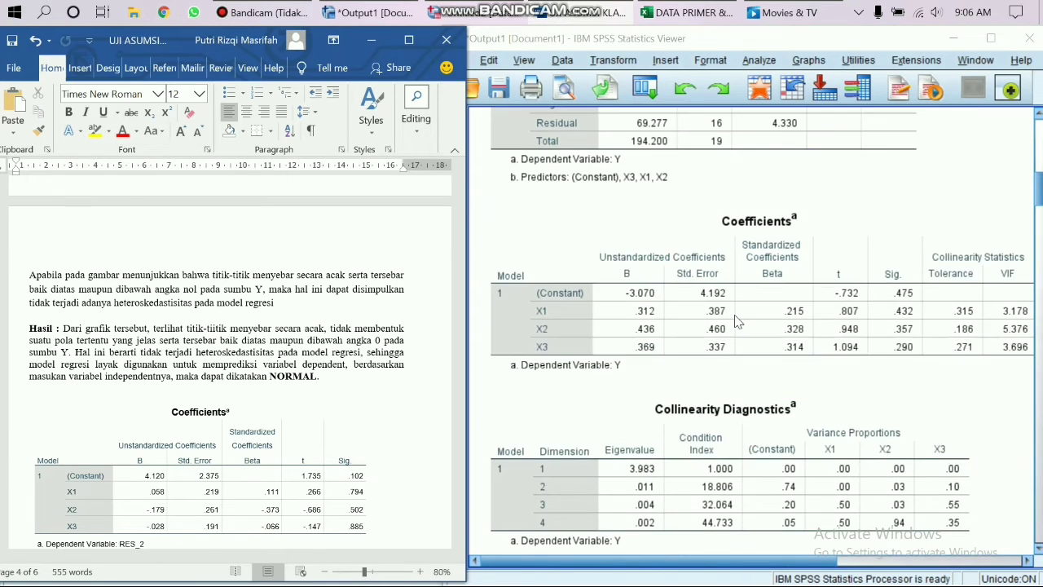
scroll(170, 266, "down", 10)
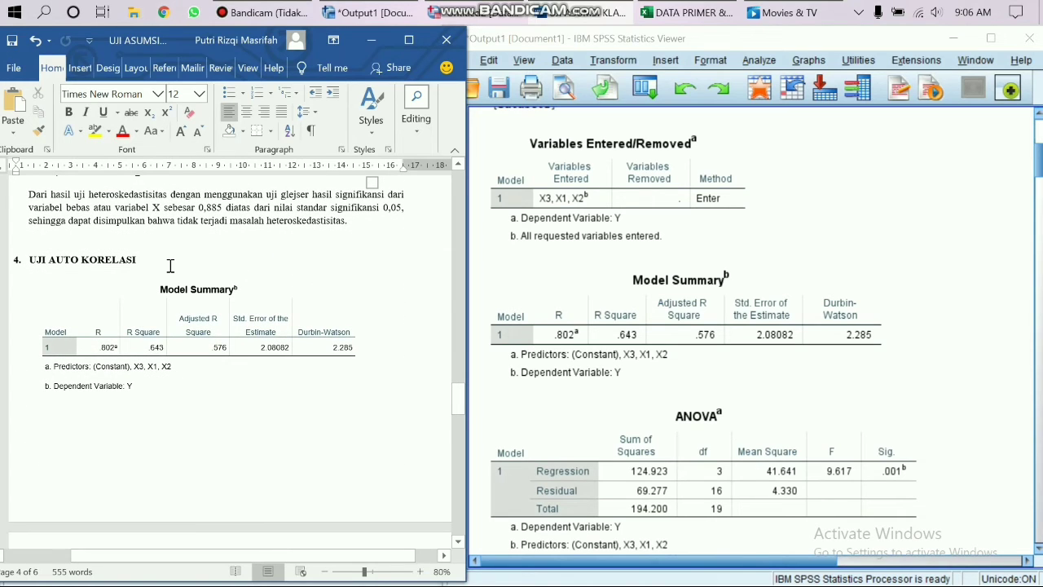
scroll(170, 268, "down", 5)
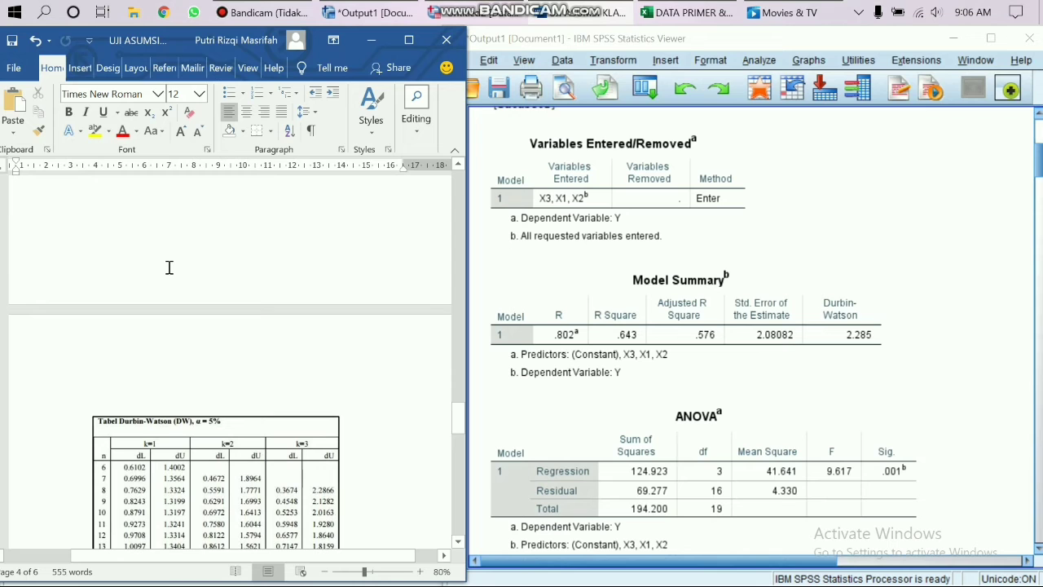
scroll(169, 267, "down", 8)
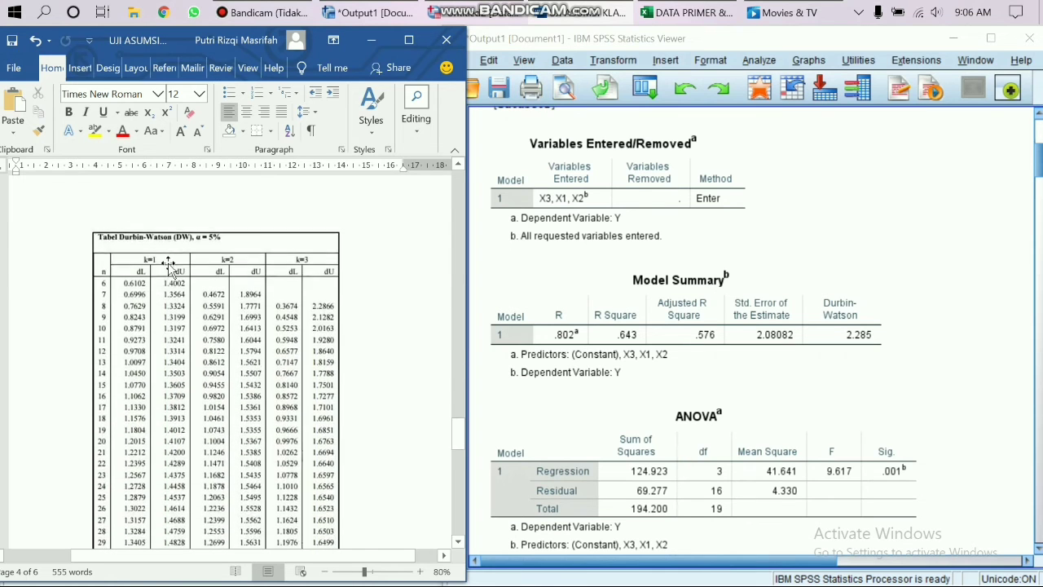
Review the k=3, n=20 Durbin-Watson bounds, the Keterangan values, the Ketentuan rules and the autocorrelation Hasil in Word
scroll(168, 264, "down", 2)
left_click_drag(299, 556, 232, 568)
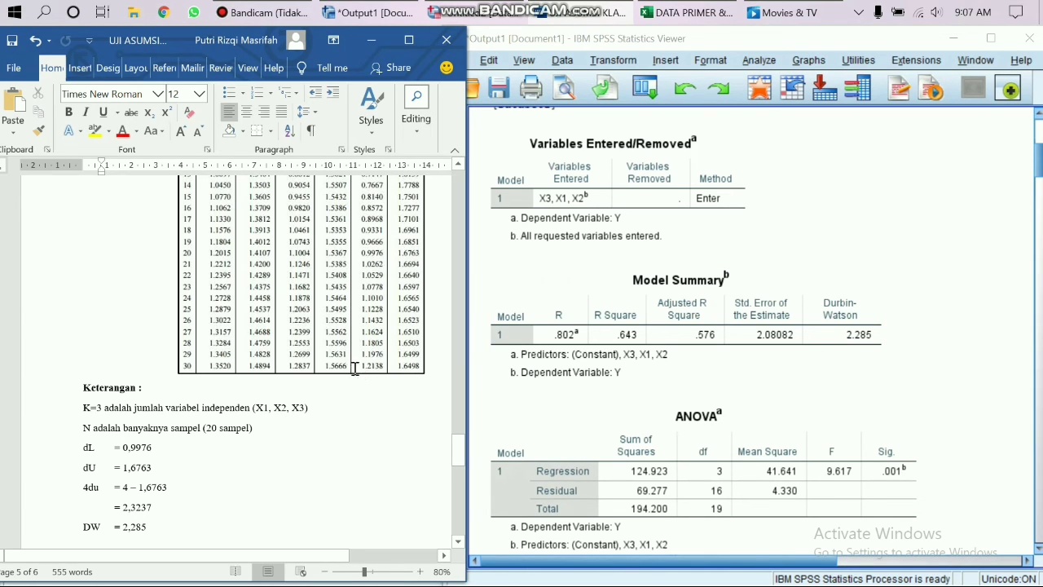
scroll(351, 372, "down", 2)
scroll(352, 373, "down", 9)
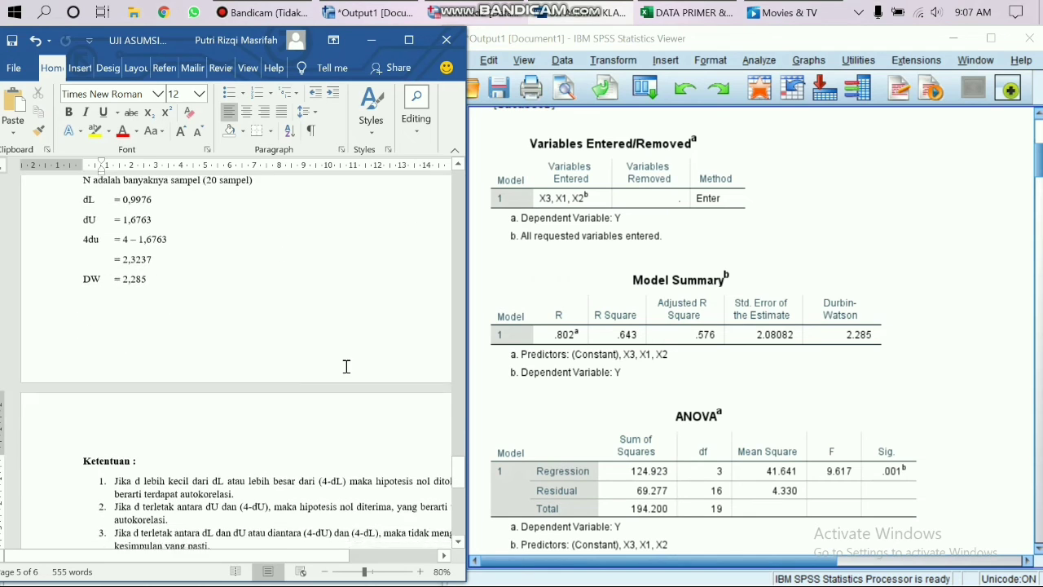
left_click_drag(329, 562, 378, 561)
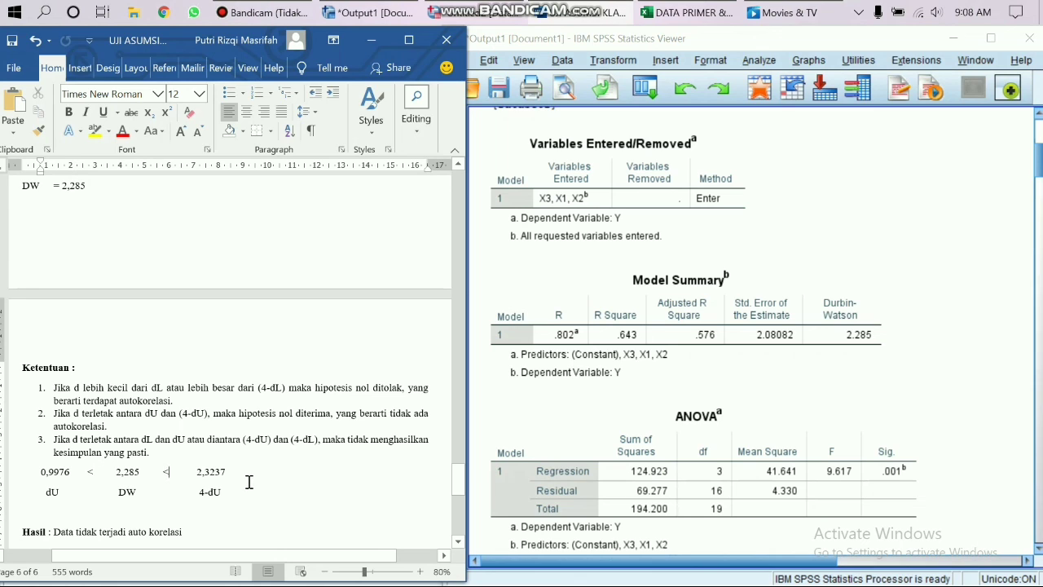
scroll(249, 487, "down", 1)
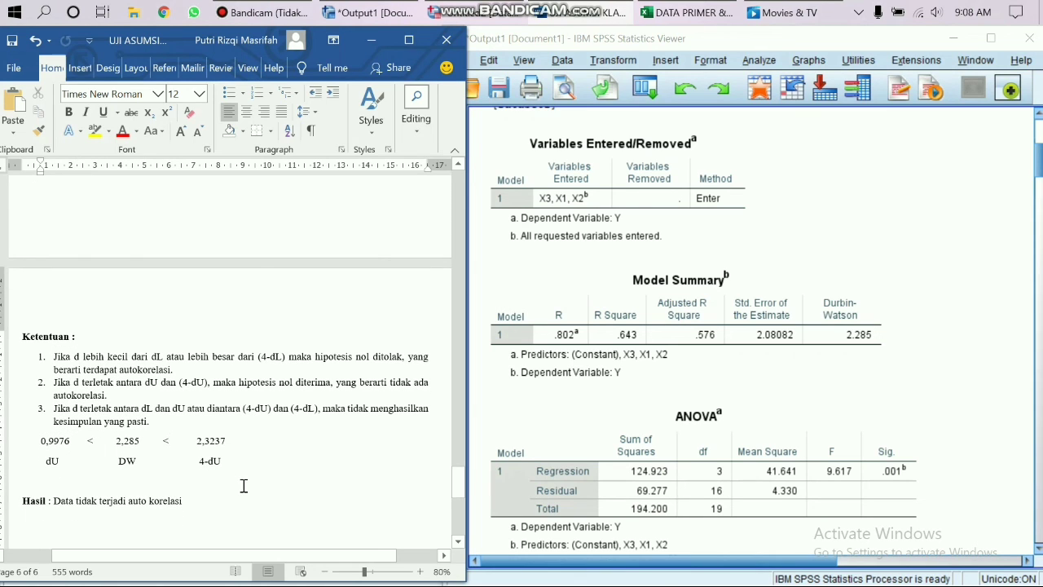